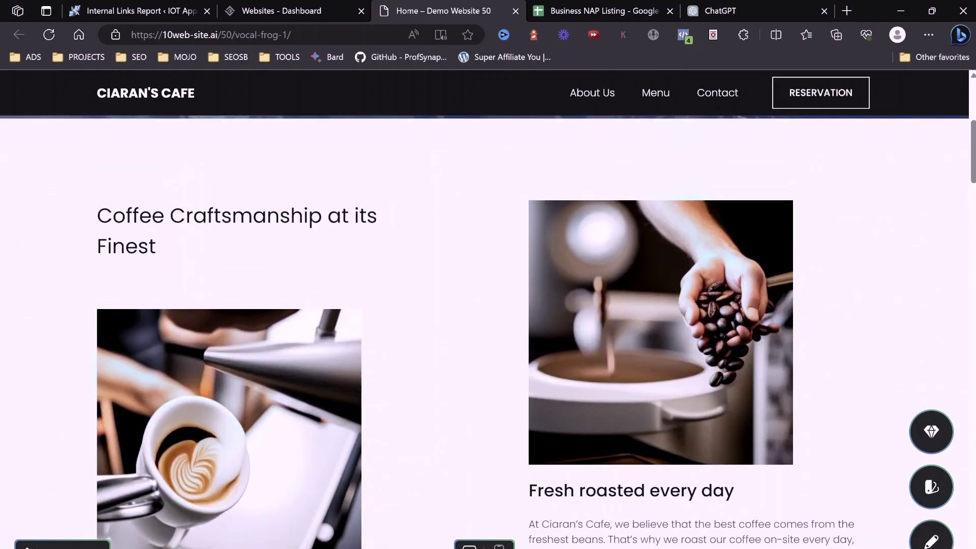
Scroll down through the finished Ciaran's Cafe demo website.
scroll(488, 330, "down", 15)
scroll(488, 331, "down", 20)
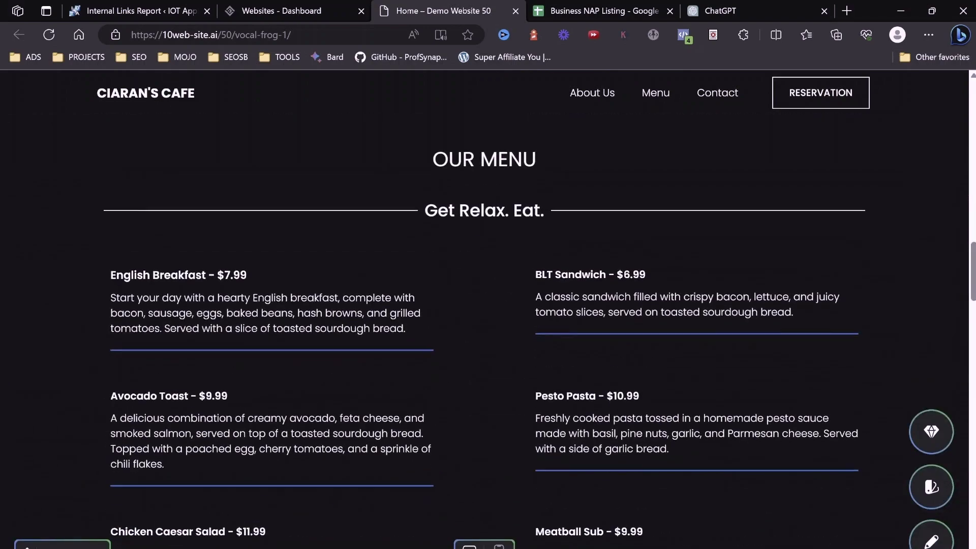
scroll(488, 330, "down", 15)
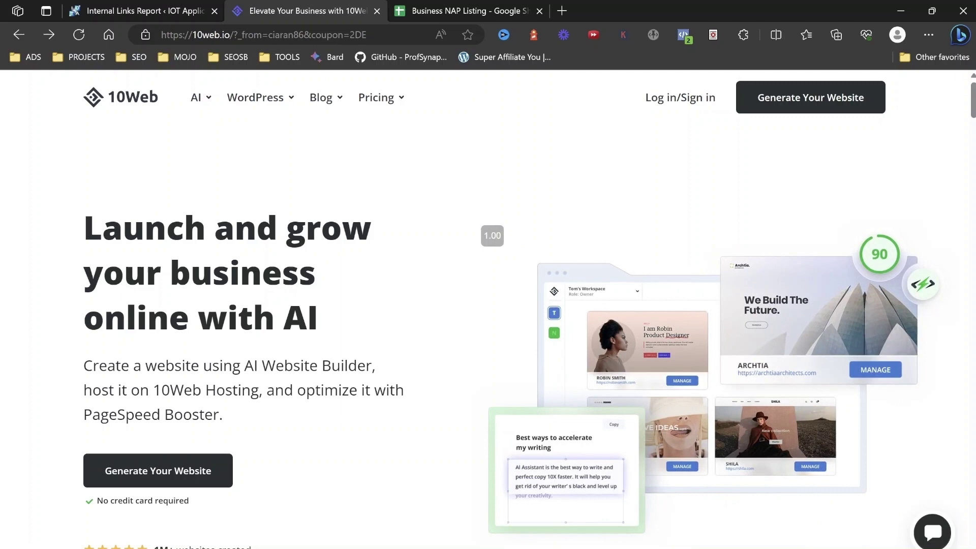
scroll(488, 305, "down", 1)
scroll(488, 305, "down", 1)
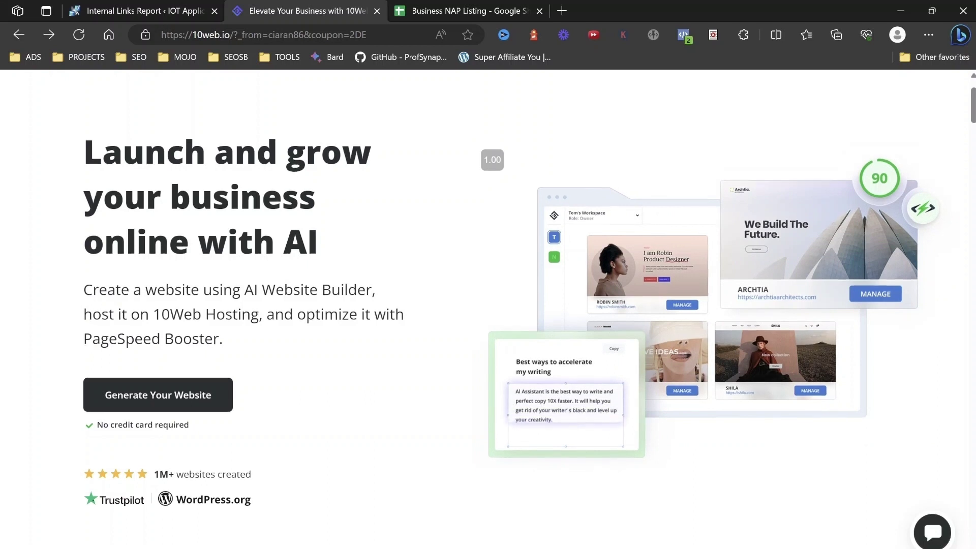
scroll(488, 305, "up", 2)
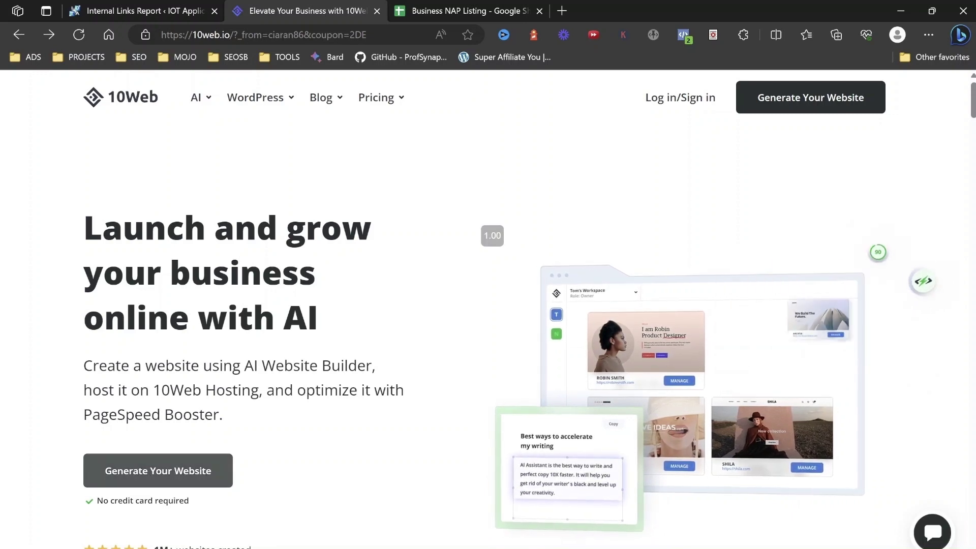
Open Platform pricing and review the AI Starter, Premium, Ultimate and Enterprise plans.
mouse_move(377, 97)
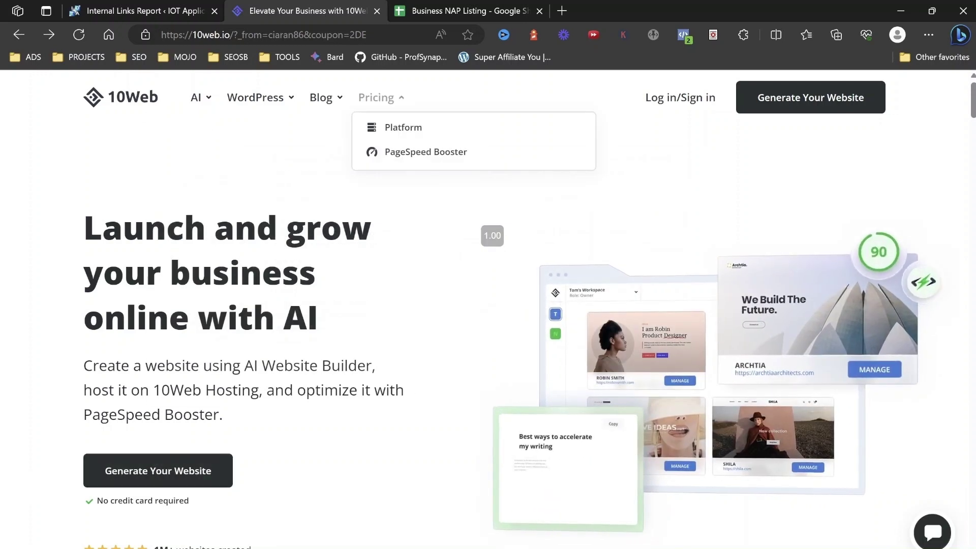
left_click(403, 128)
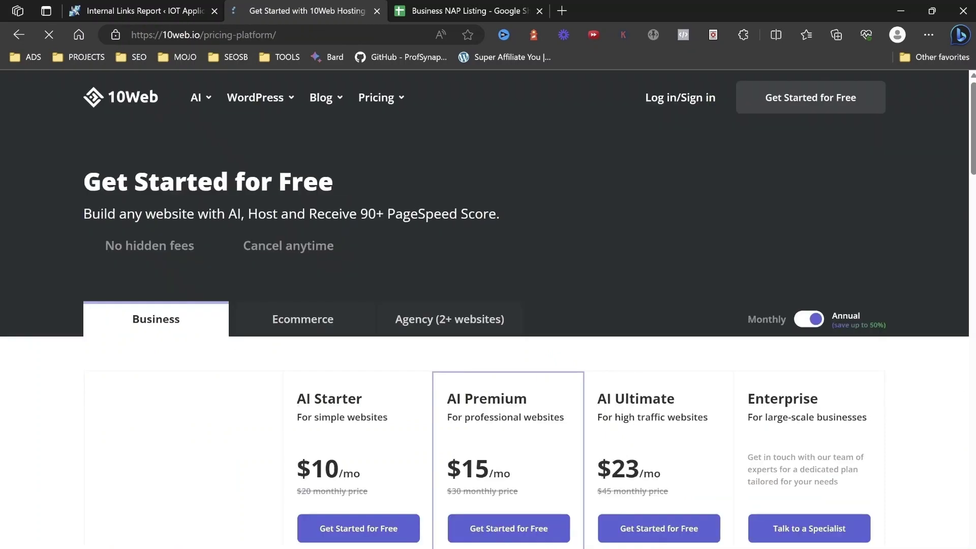
scroll(485, 305, "down", 3)
scroll(485, 305, "up", 4)
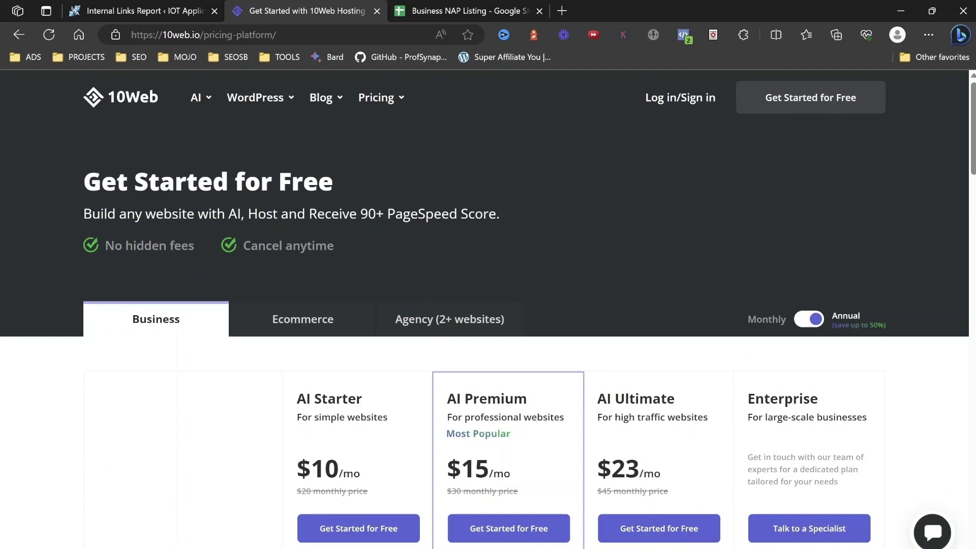
scroll(485, 305, "down", 4)
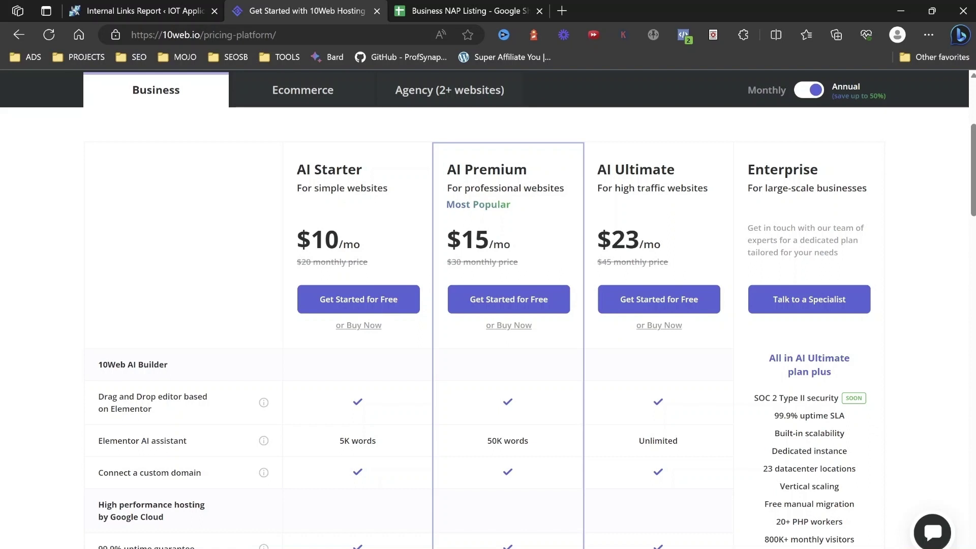
scroll(489, 305, "down", 2)
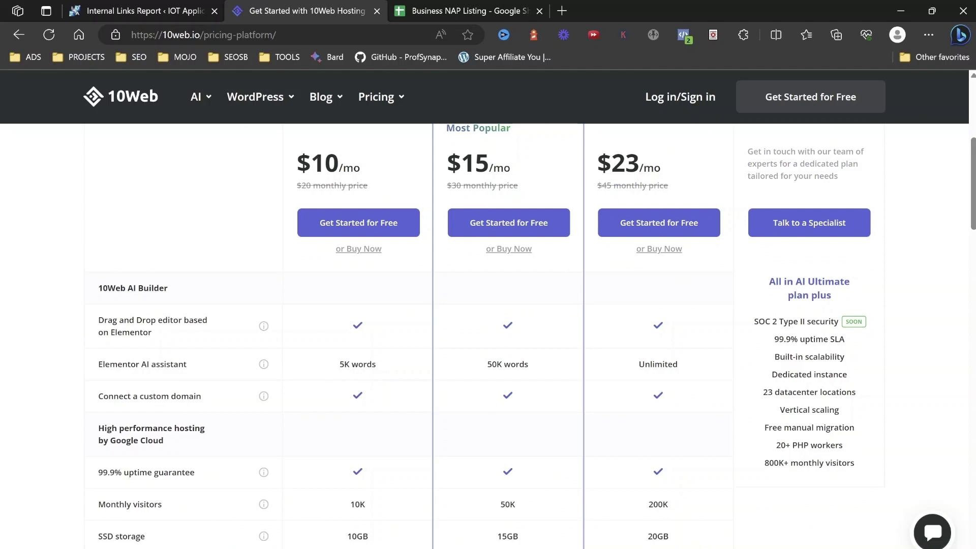
scroll(488, 335, "down", 3)
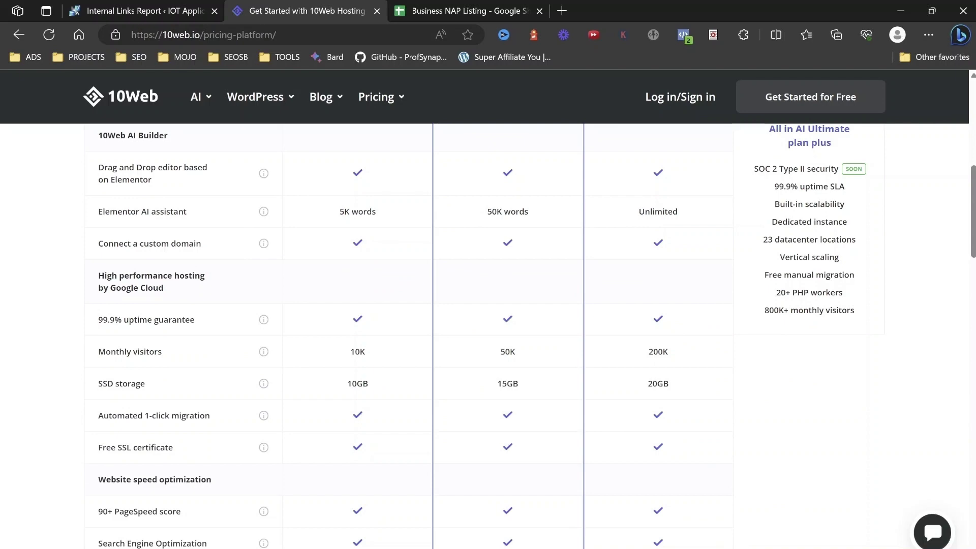
scroll(488, 335, "down", 2)
scroll(488, 336, "down", 8)
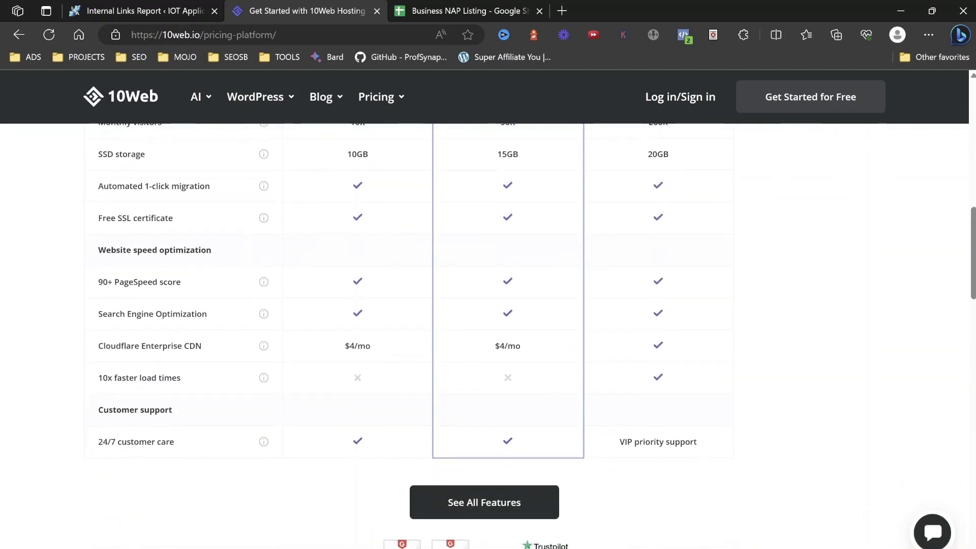
scroll(489, 335, "up", 7)
scroll(489, 335, "up", 10)
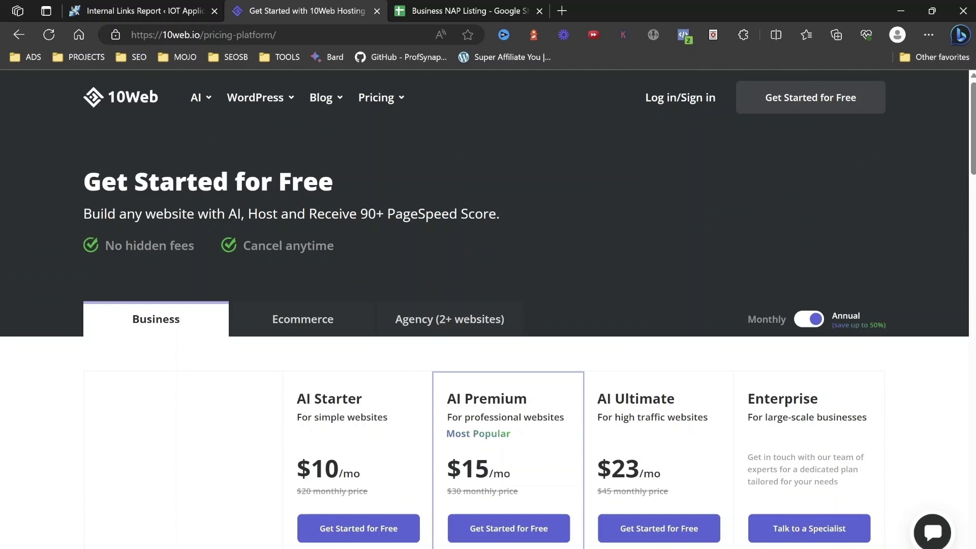
Start a free new website built with AI and browse the business type list.
left_click(810, 97)
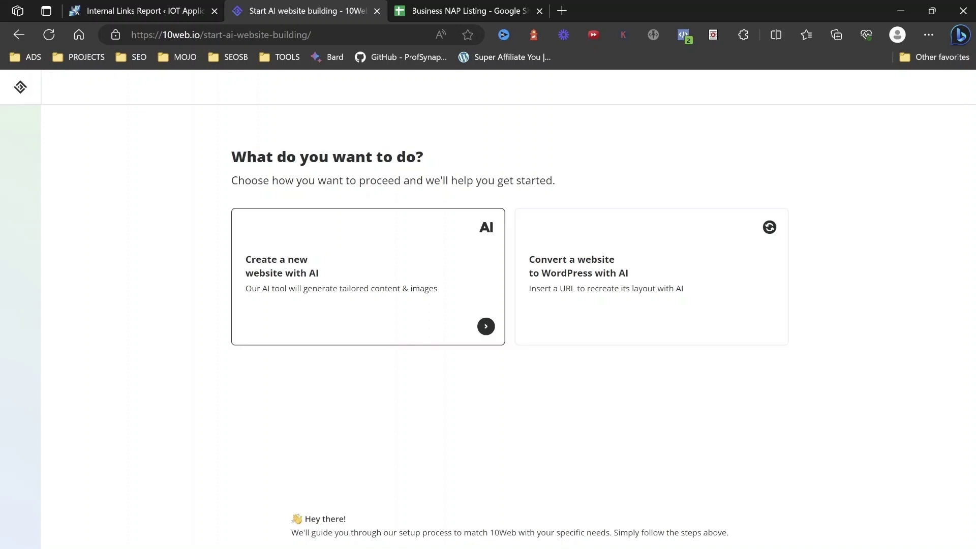
left_click(368, 277)
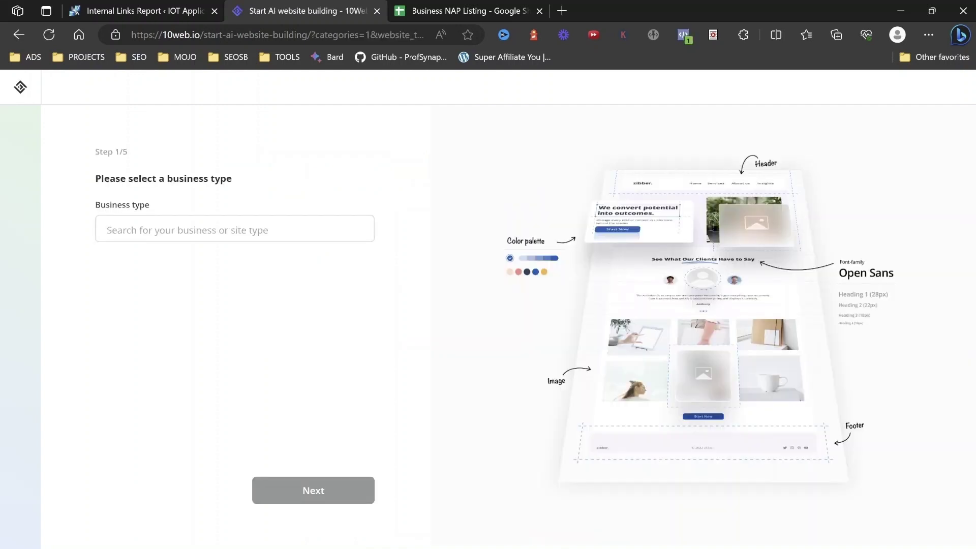
left_click(235, 228)
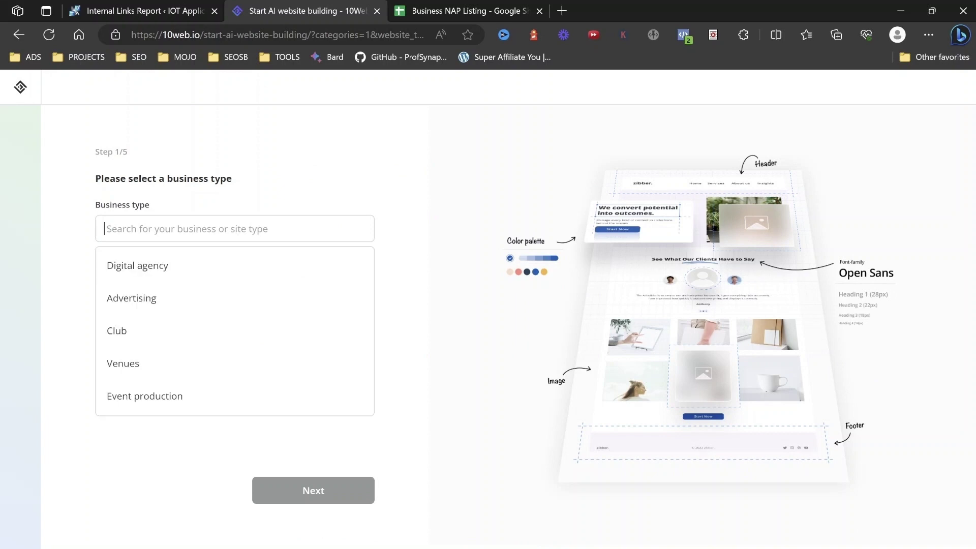
scroll(234, 330, "down", 1)
scroll(234, 331, "down", 3)
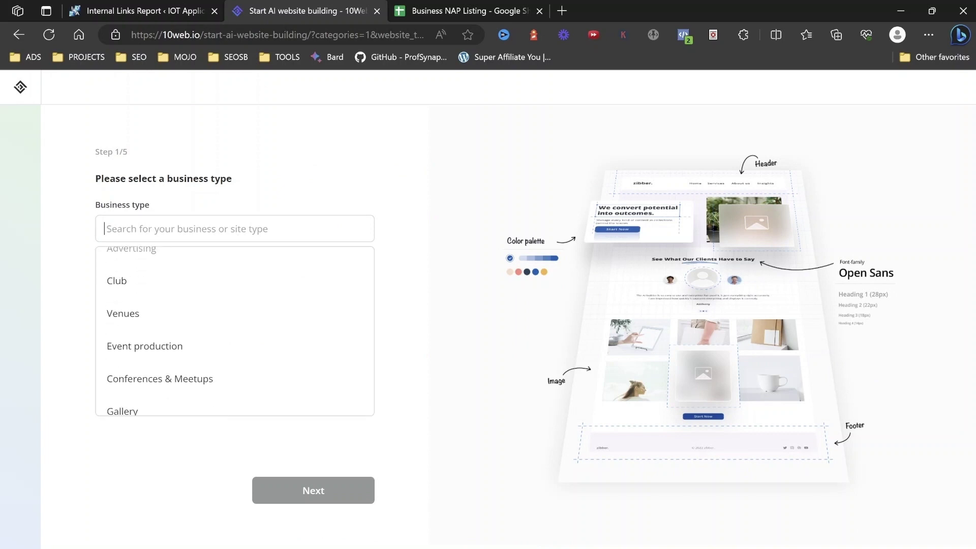
scroll(234, 331, "down", 4)
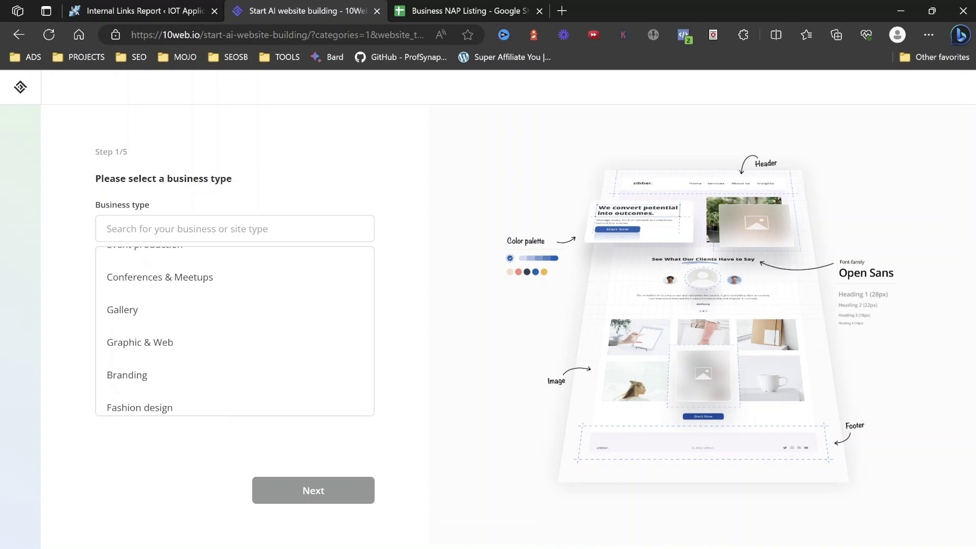
scroll(234, 330, "down", 5)
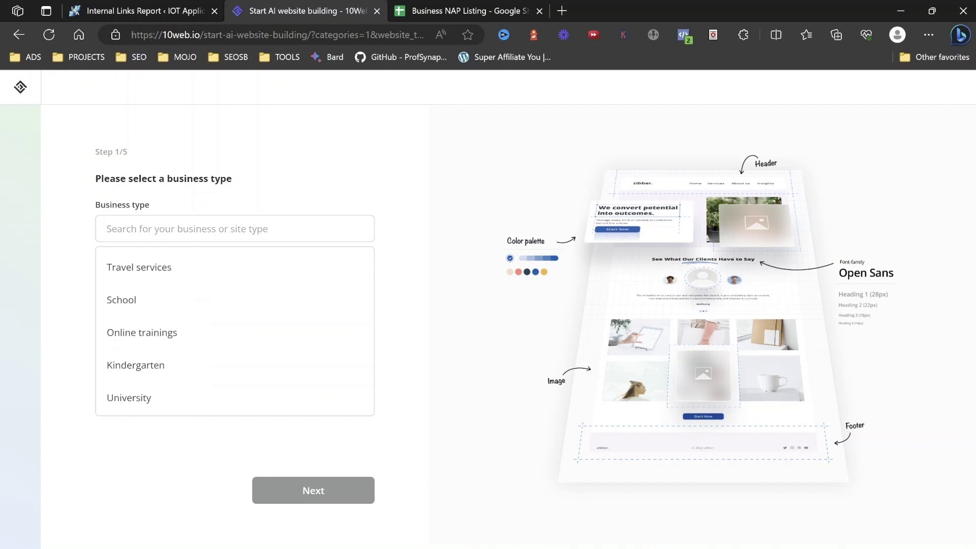
Search 'cafe' and select Cafe as the business type.
type("coffe")
key("BackSpace")
key("BackSpace")
key("BackSpace")
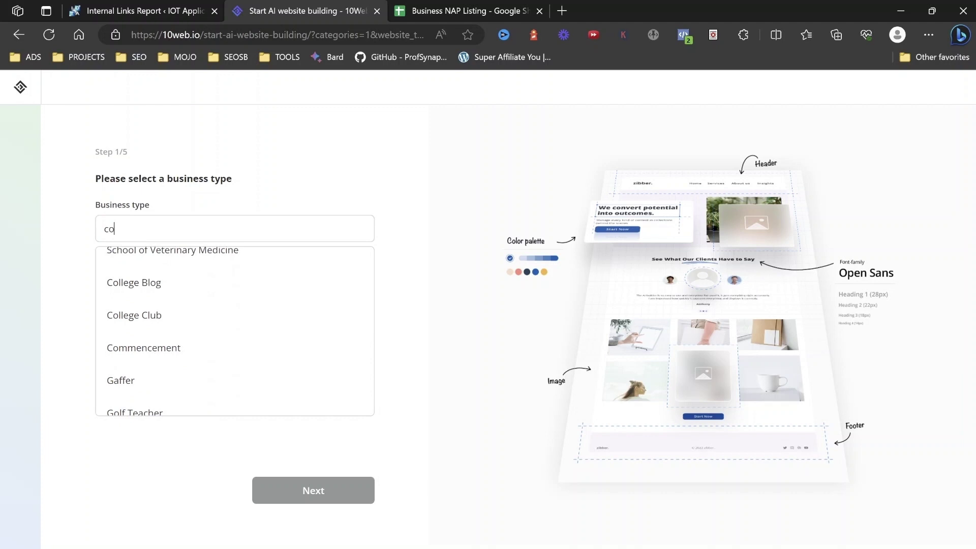
type("a")
key("BackSpace")
key("BackSpace")
type("afe")
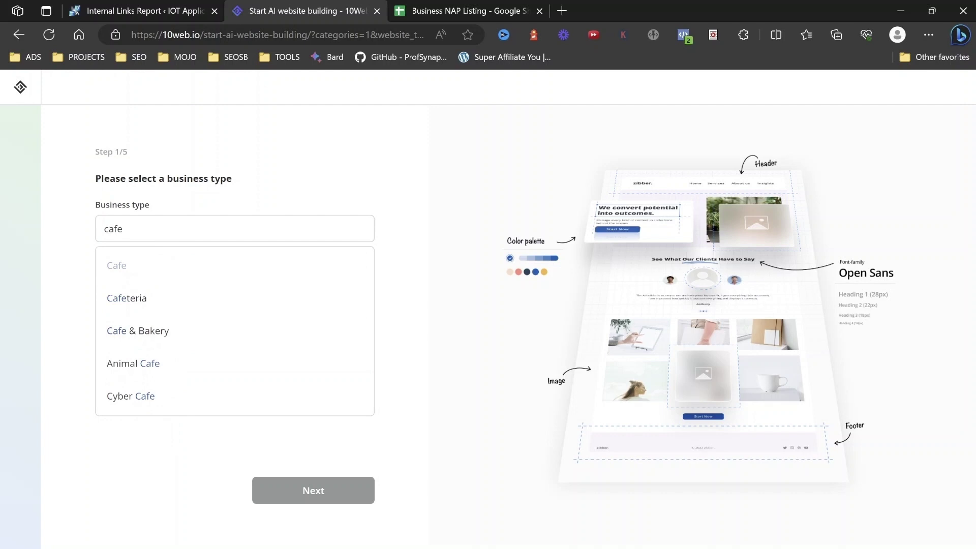
key("Return")
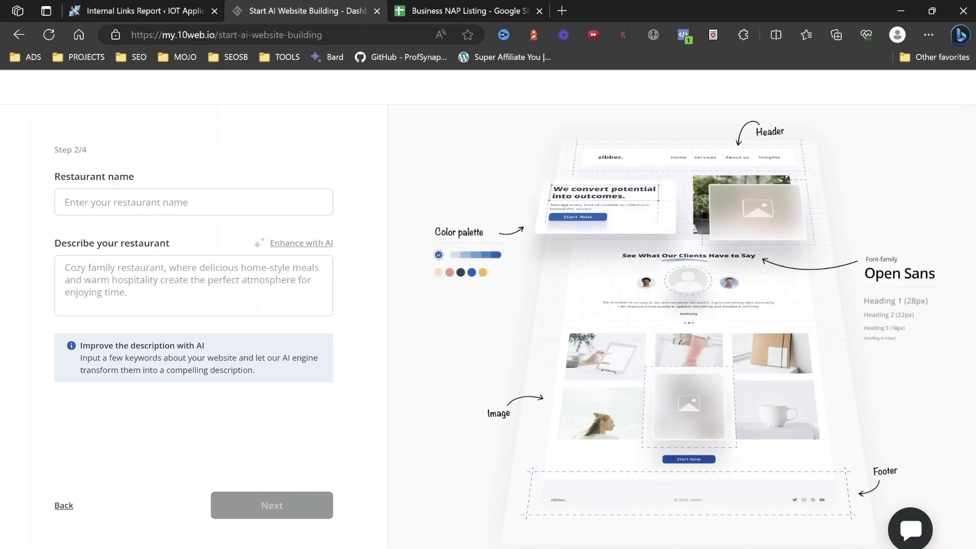
Enter 'Ciaran's Cafe' as the restaurant name, then move to the description.
left_click(193, 202)
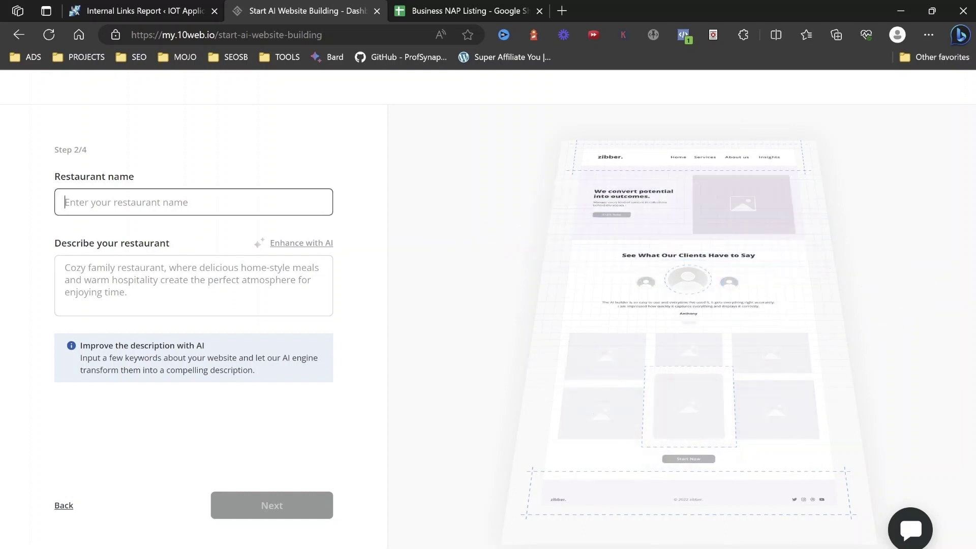
type("Ciaran")
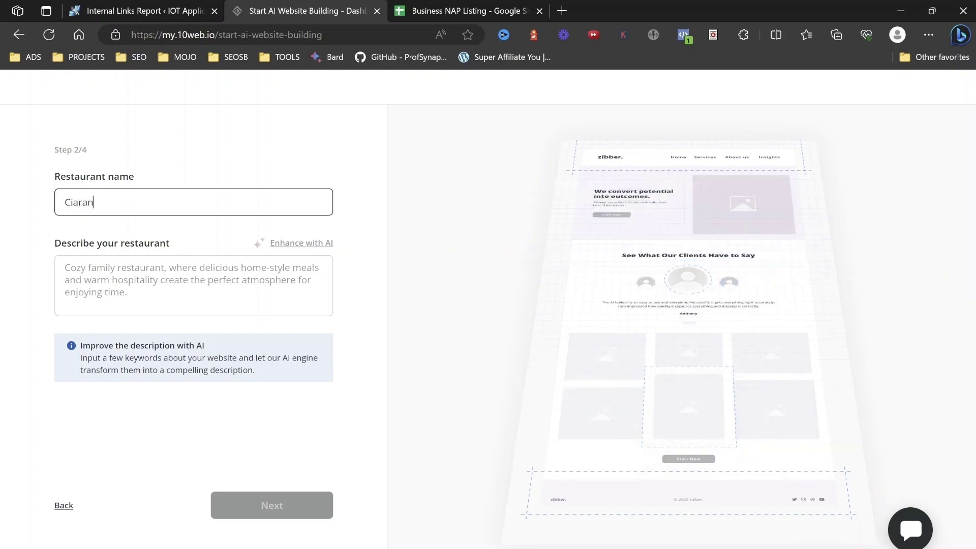
type("'s Cafe")
key("Tab")
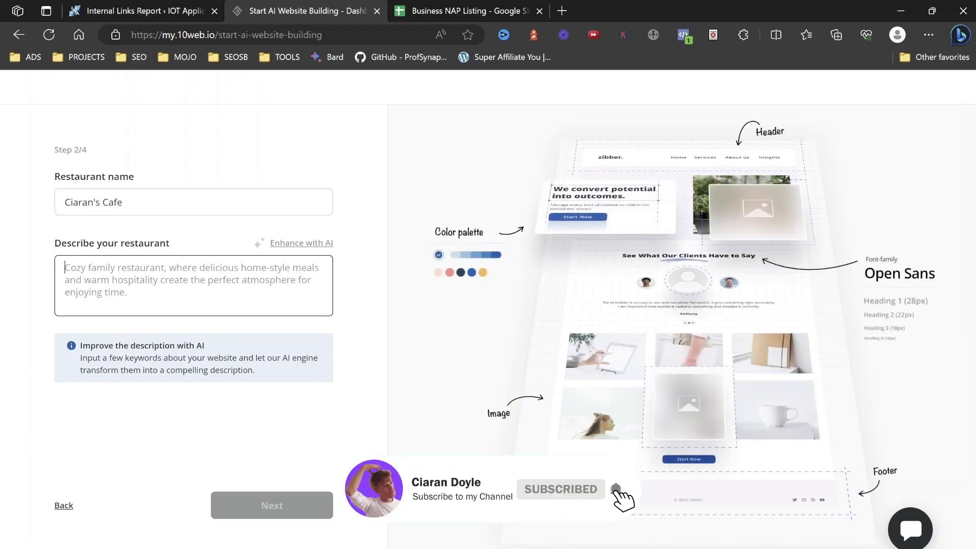
Select the prompt in sheet cell A16 and open ChatGPT in a new browser tab.
key("ctrl+Tab")
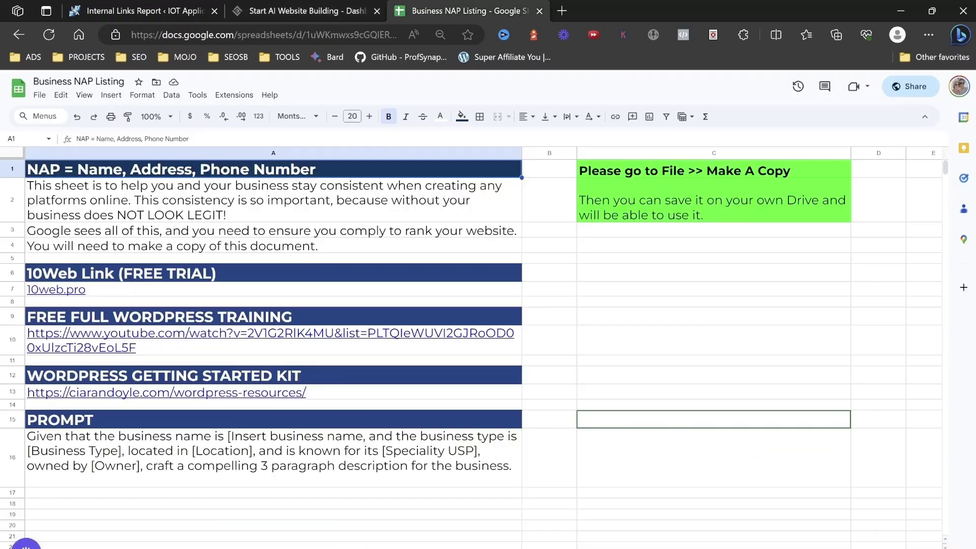
left_click(273, 458)
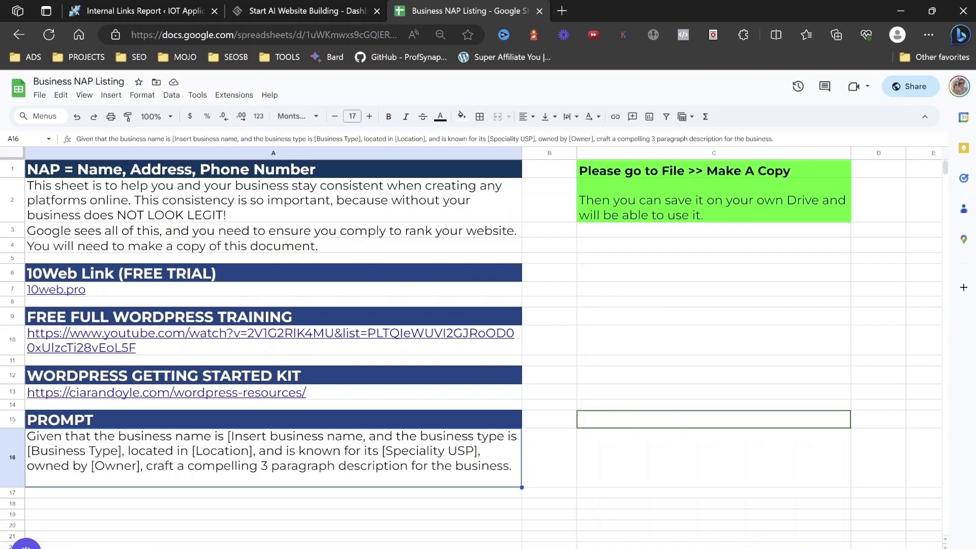
key("alt+Tab")
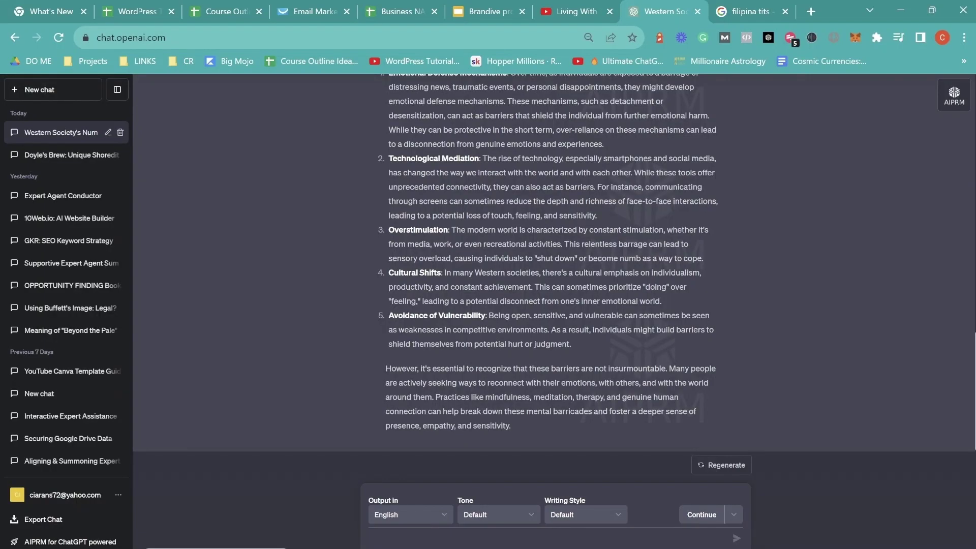
key("alt+Tab")
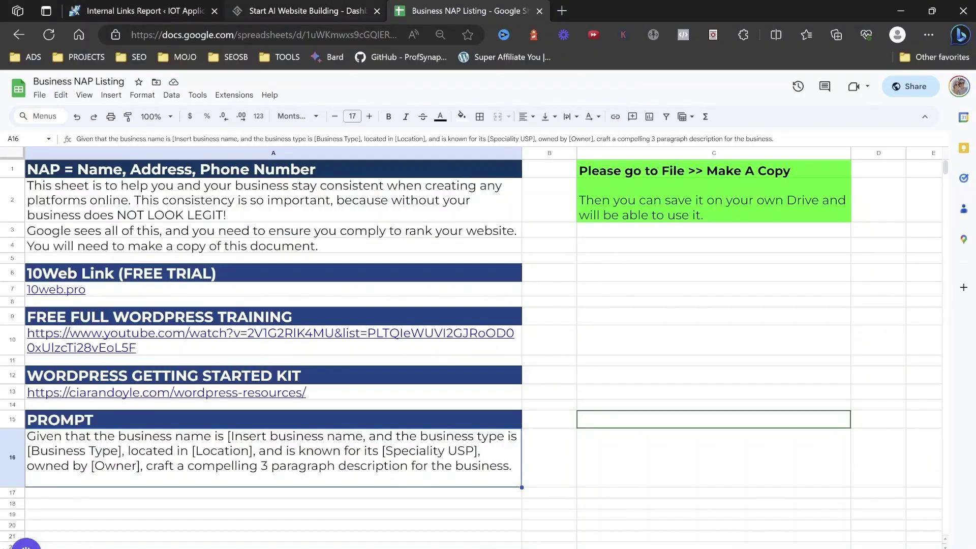
key("ctrl+shift+Tab")
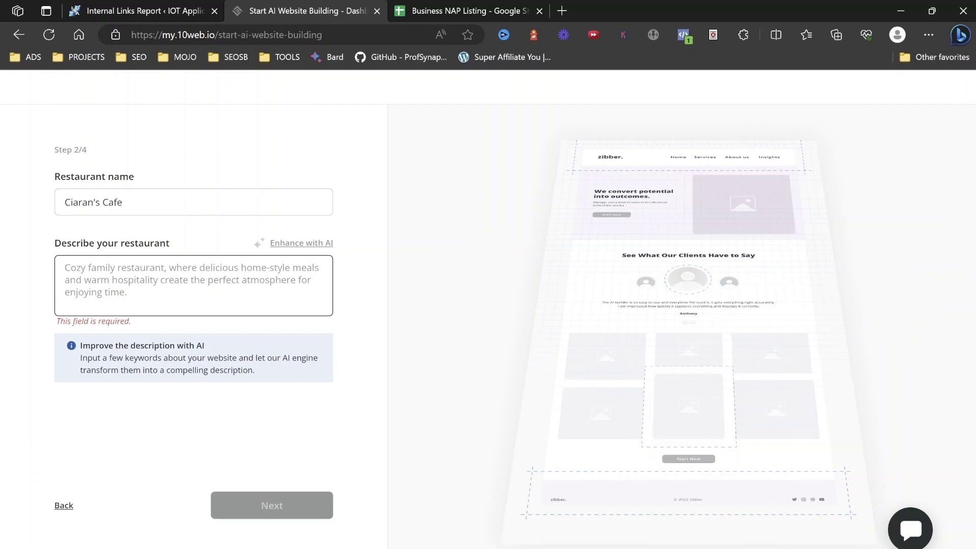
left_click(562, 11)
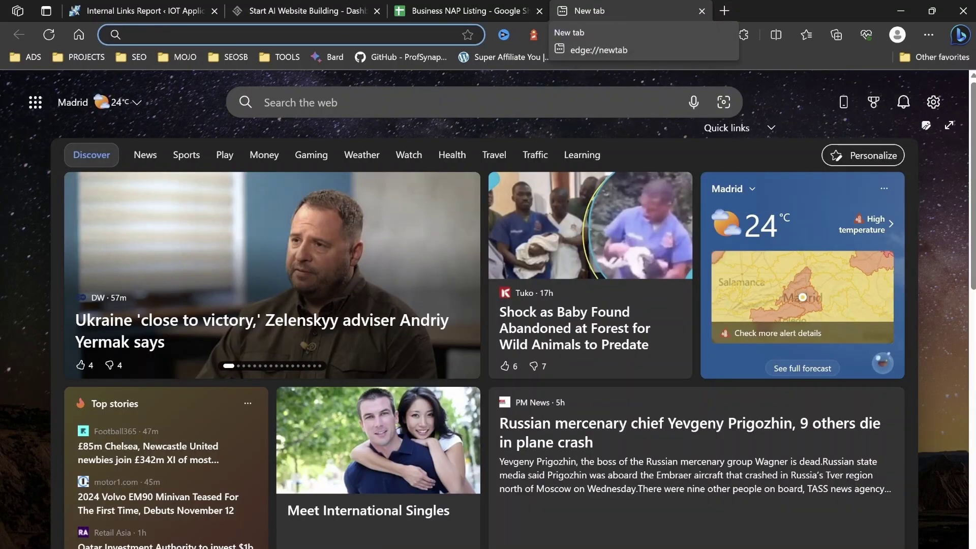
type("cha")
key("Return")
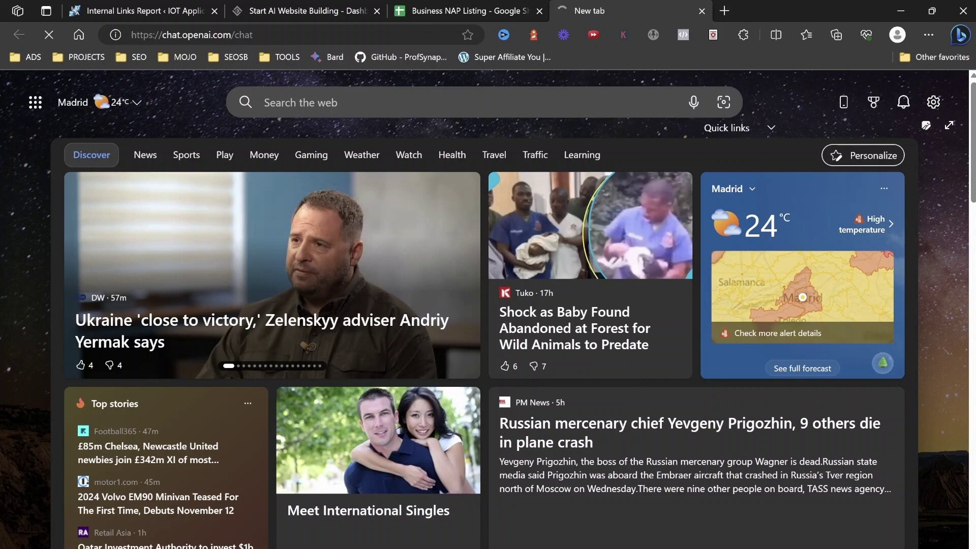
Copy the A16 prompt and paste it into a new ChatGPT message.
key("ctrl+shift+Tab")
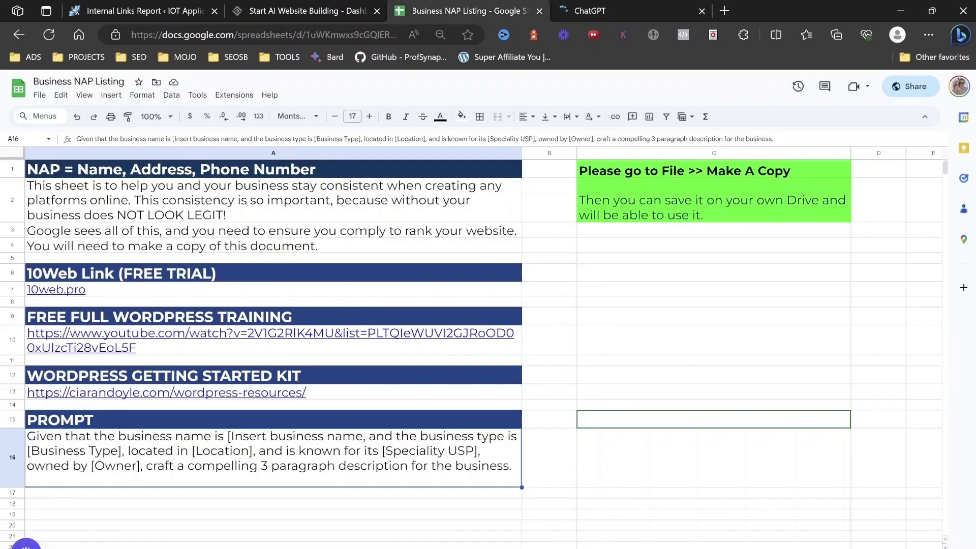
key("ctrl+c")
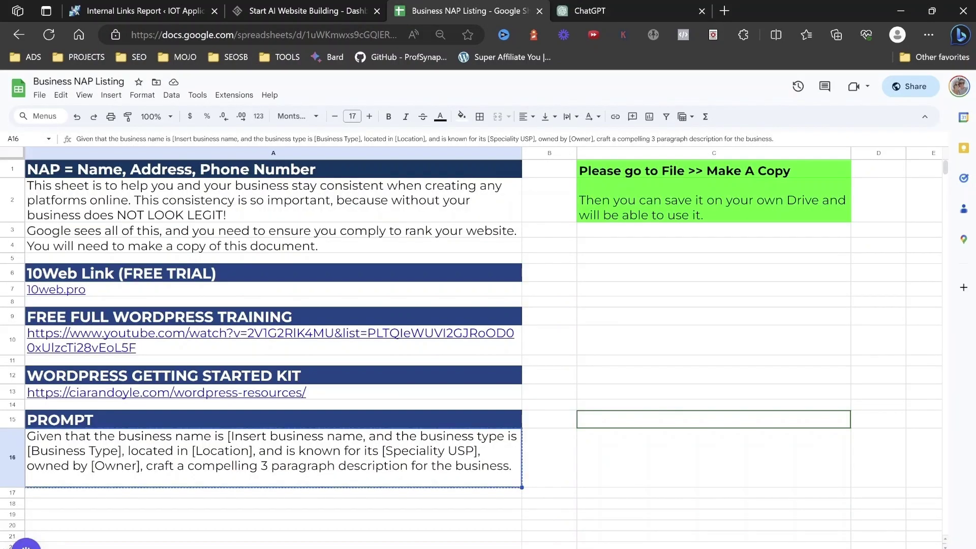
key("ctrl+Tab")
key("ctrl+v")
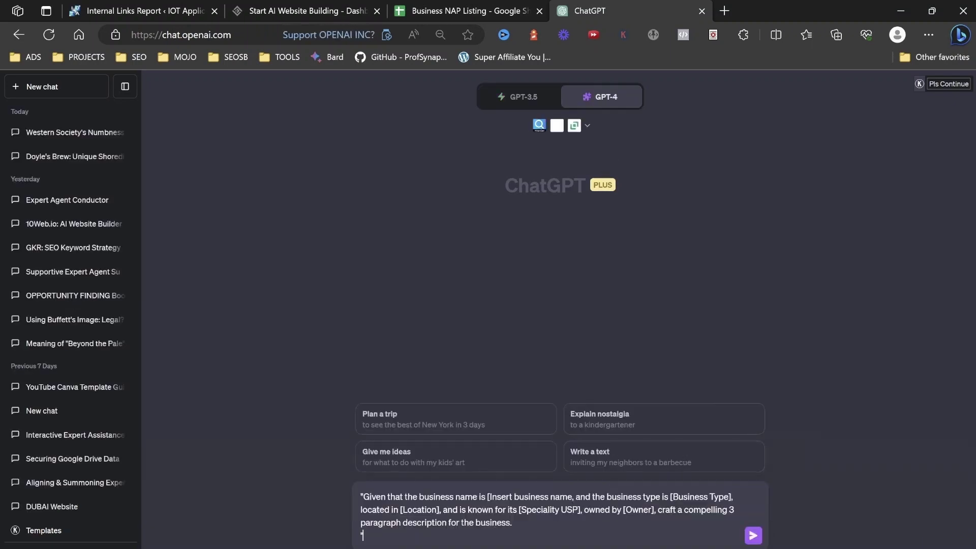
Remove the prompt's quotes and fill in the cafe name and 'specialist coffee shop' type.
left_click(363, 497)
key("BackSpace")
left_click(363, 535)
key("BackSpace")
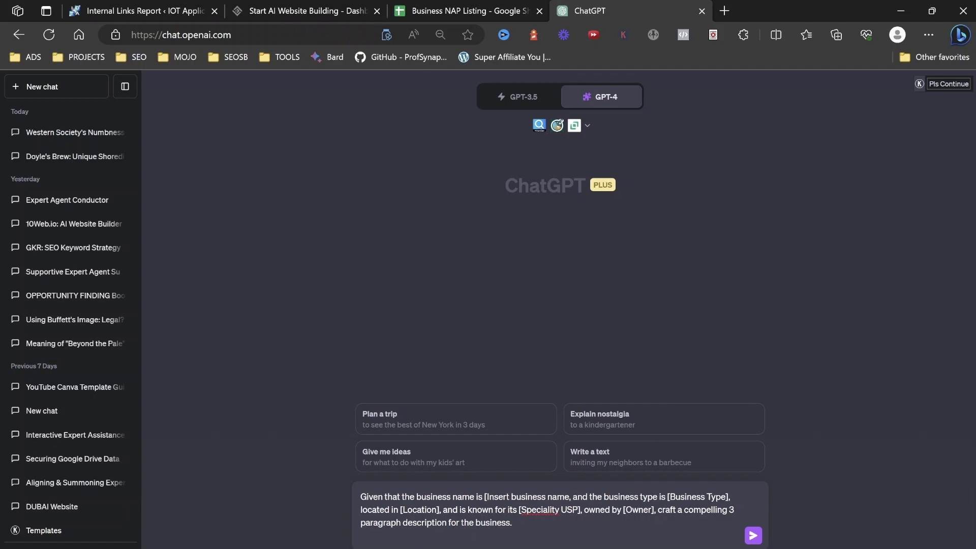
type("Ciaran")
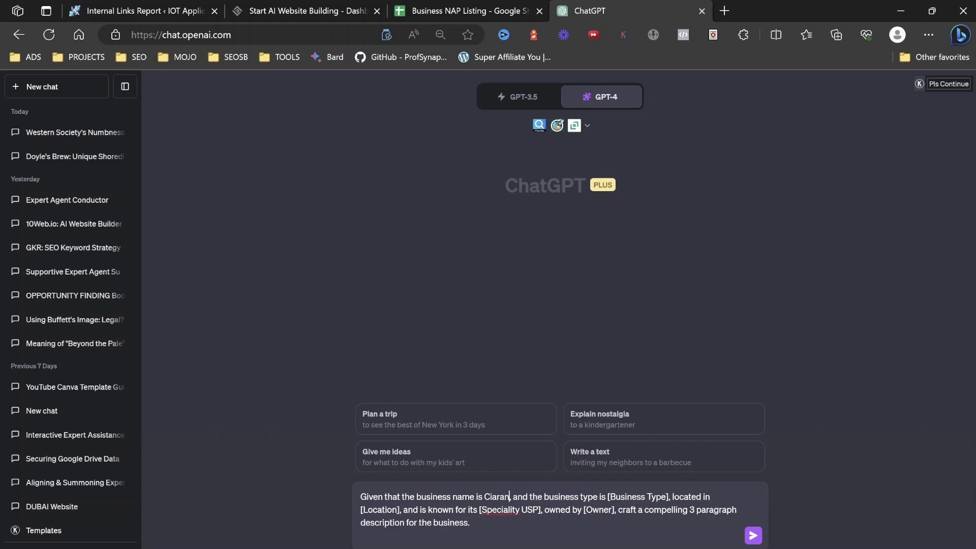
type("; Cafe")
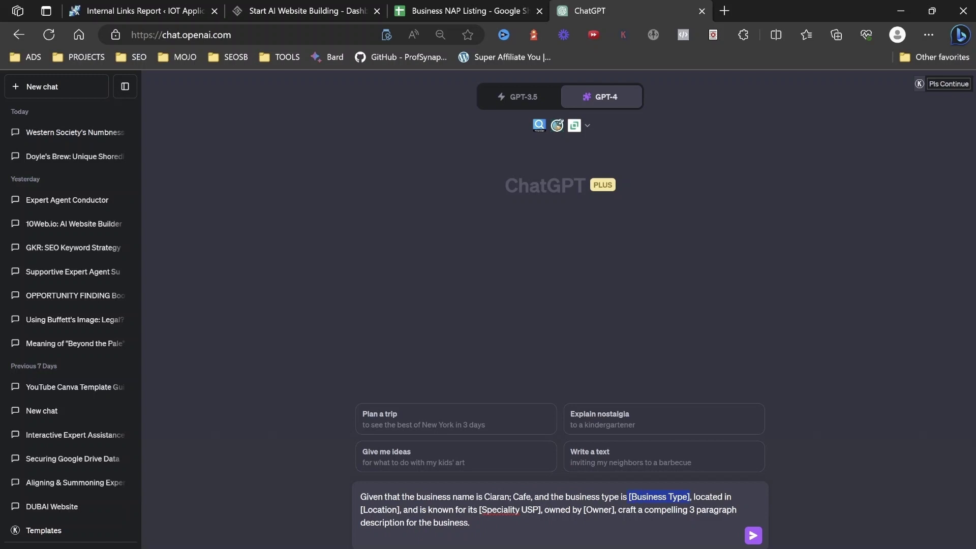
type("cof")
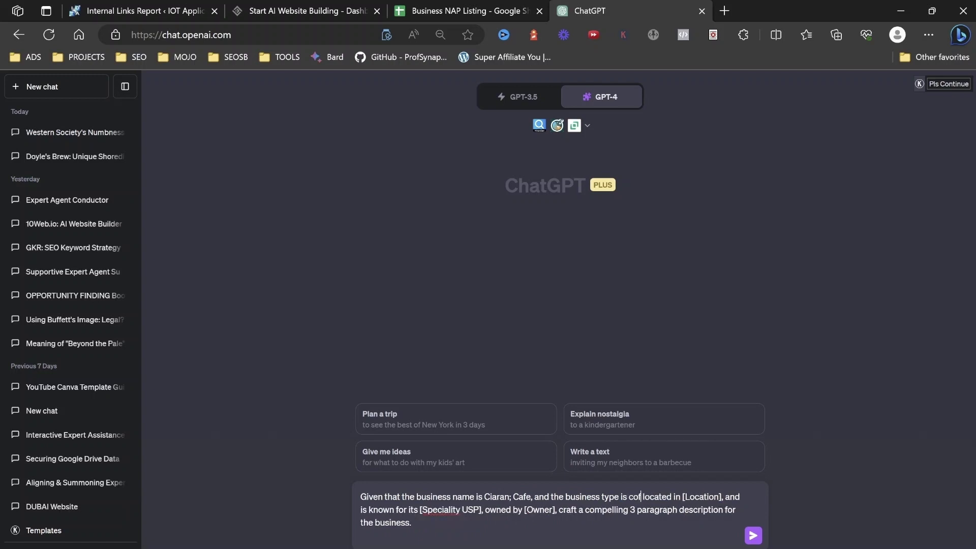
type("fee shop")
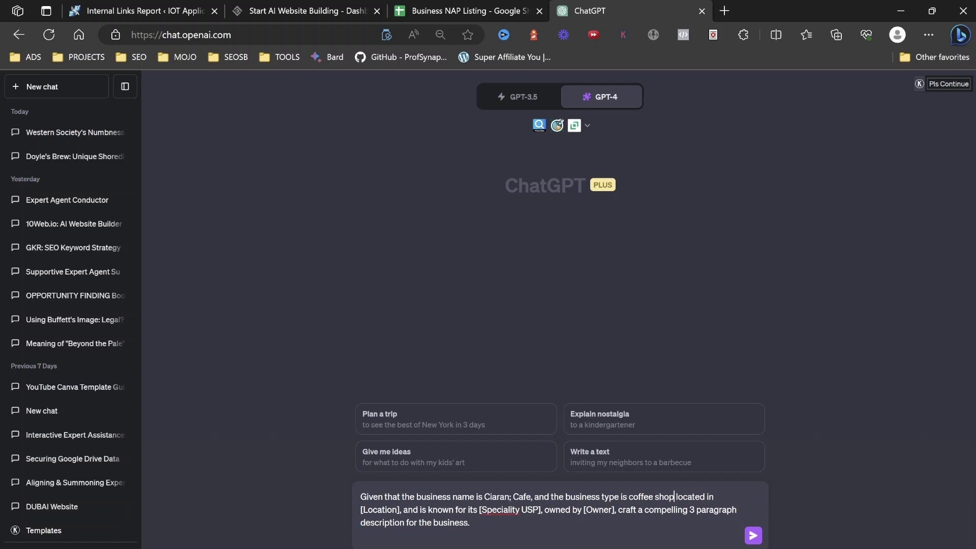
left_click(668, 497)
type("specialist")
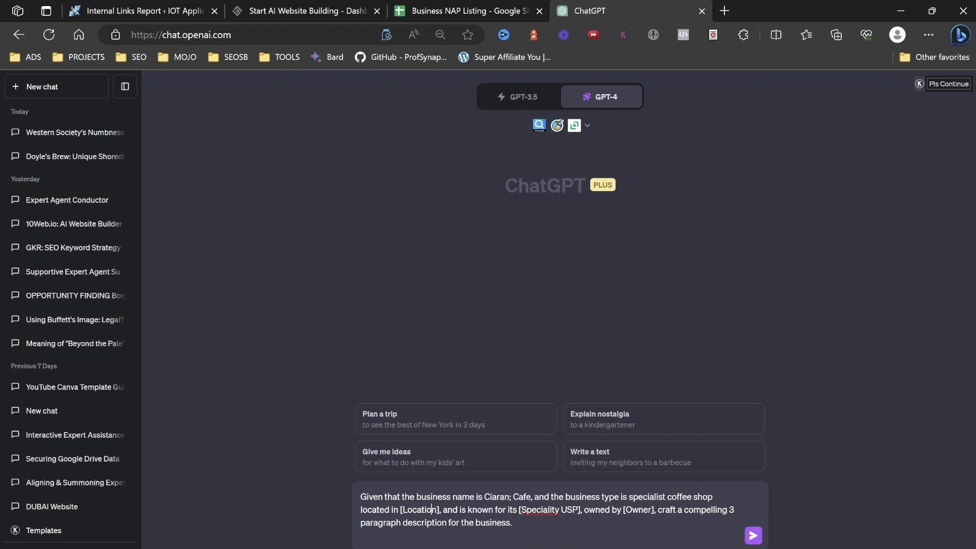
Set the location to Shoreditch London and the speciality to mint peach mocha latte.
left_click(439, 509)
key("BackSpace")
key("BackSpace")
key("BackSpace")
key("BackSpace")
key("BackSpace")
key("BackSpace")
key("BackSpace")
key("BackSpace")
key("BackSpace")
key("BackSpace")
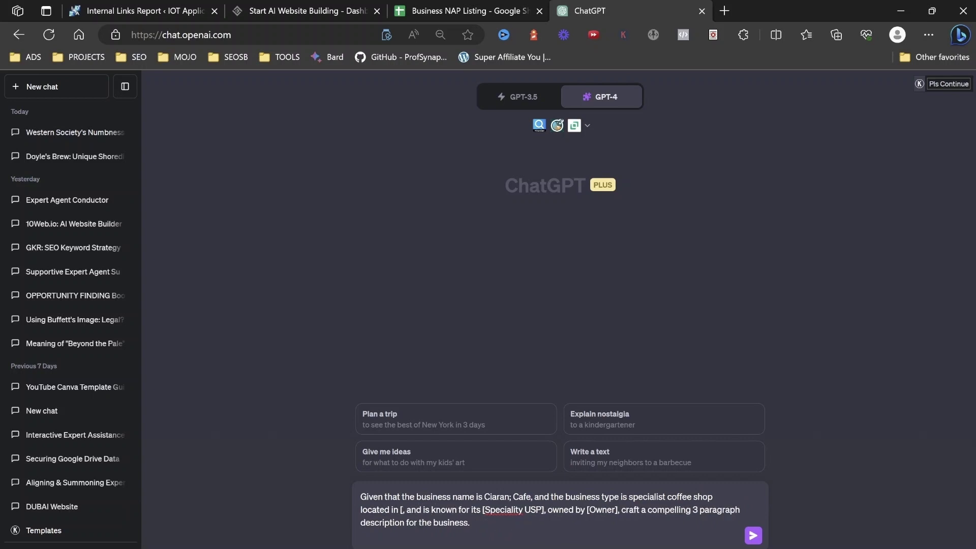
type("Shoreditch")
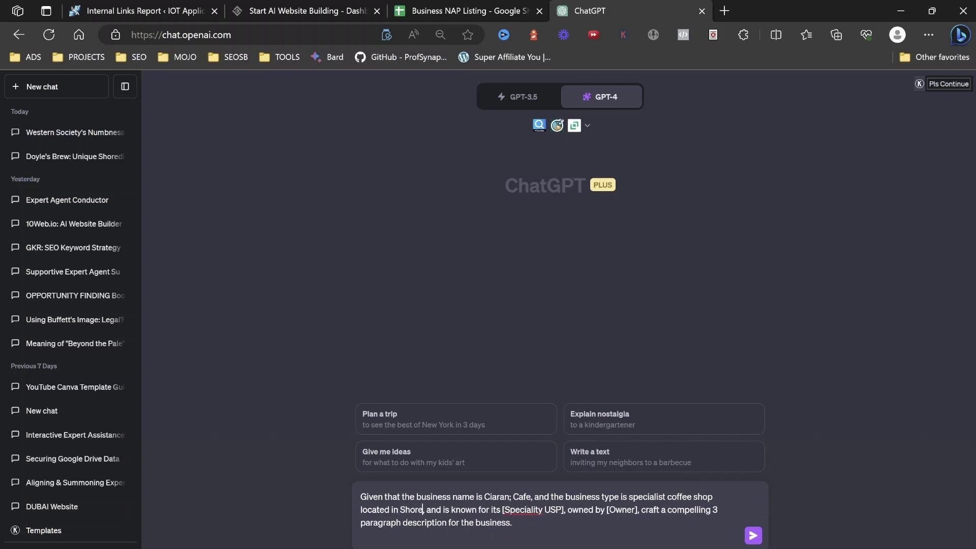
type(", L")
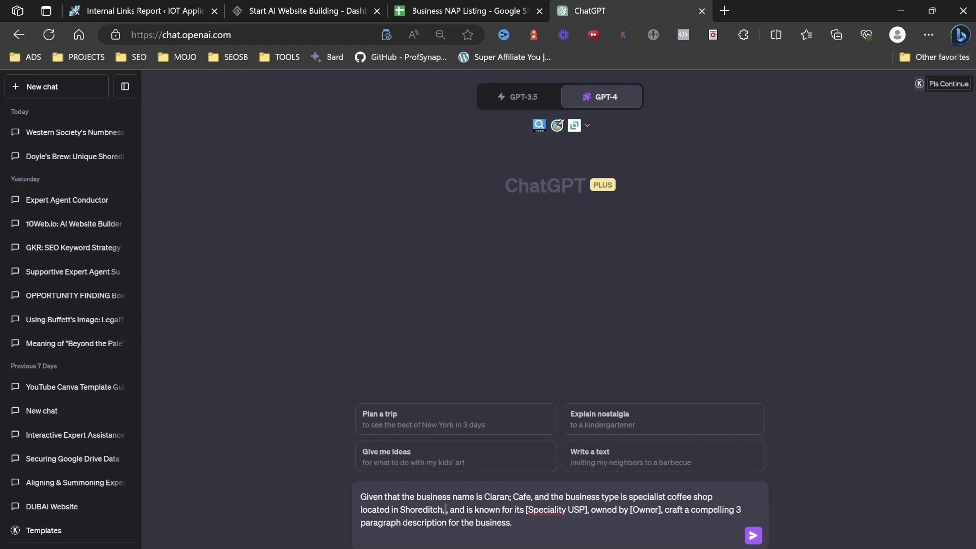
key("BackSpace")
key("BackSpace")
key("BackSpace")
type("London")
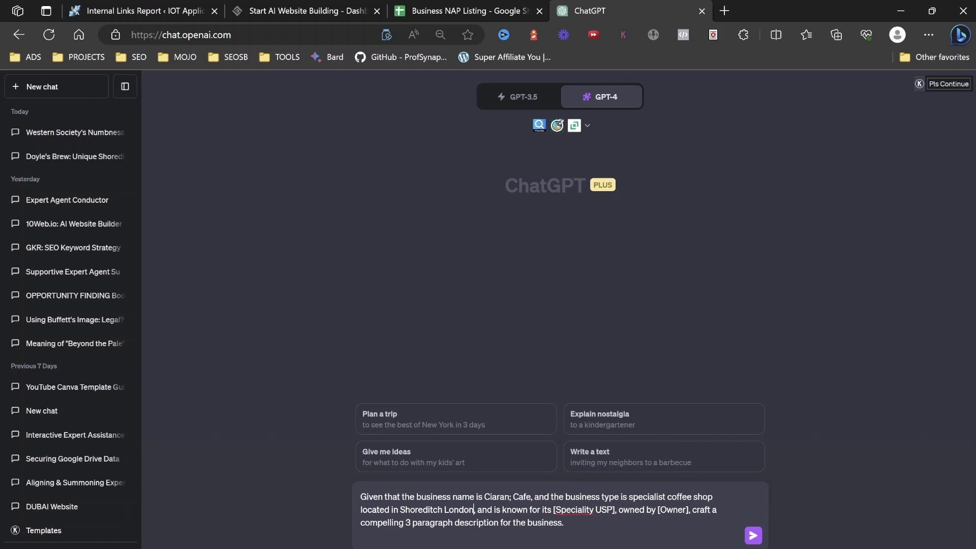
left_click(615, 509)
key("BackSpace")
key("BackSpace")
key("BackSpace")
key("BackSpace")
key("BackSpace")
key("BackSpace")
key("BackSpace")
key("BackSpace")
key("BackSpace")
key("BackSpace")
key("BackSpace")
key("BackSpace")
key("BackSpace")
key("BackSpace")
key("BackSpace")
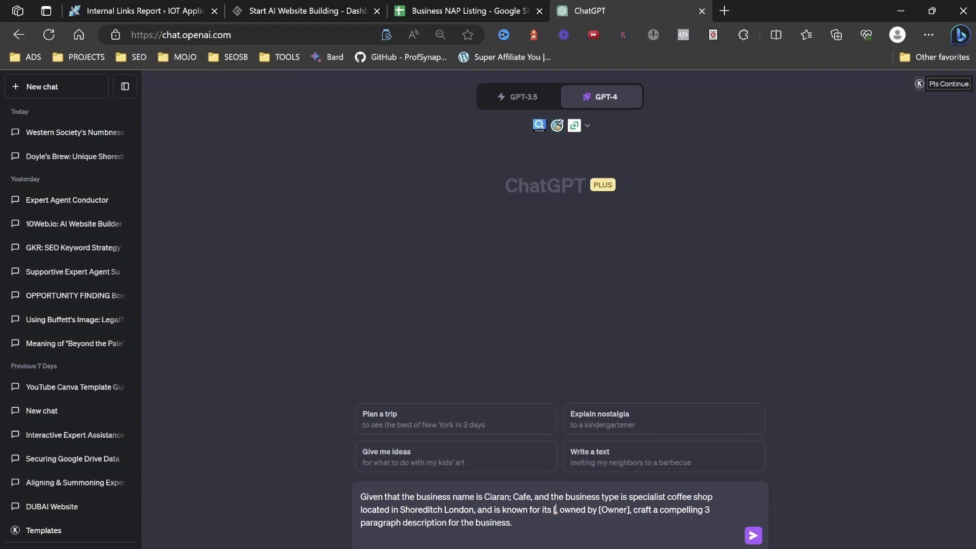
key("BackSpace")
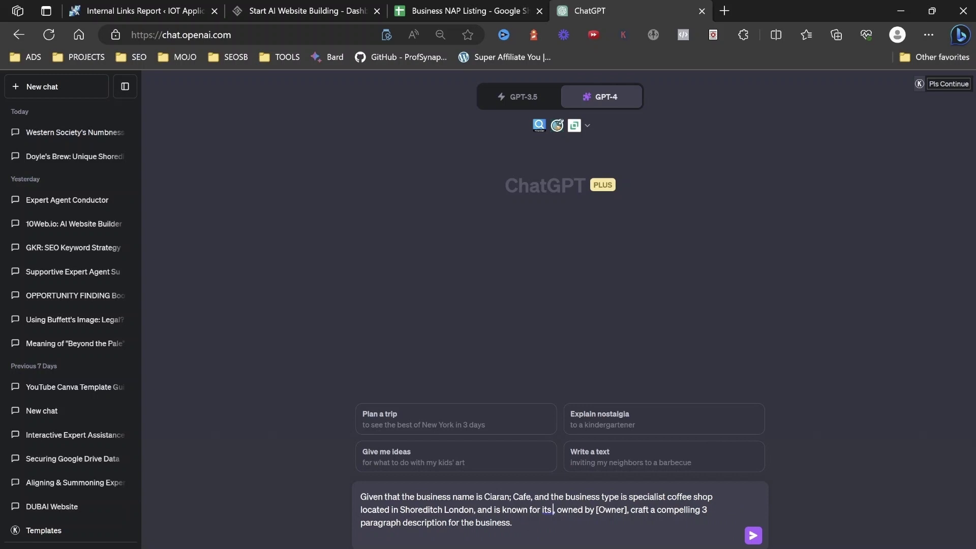
type("mint")
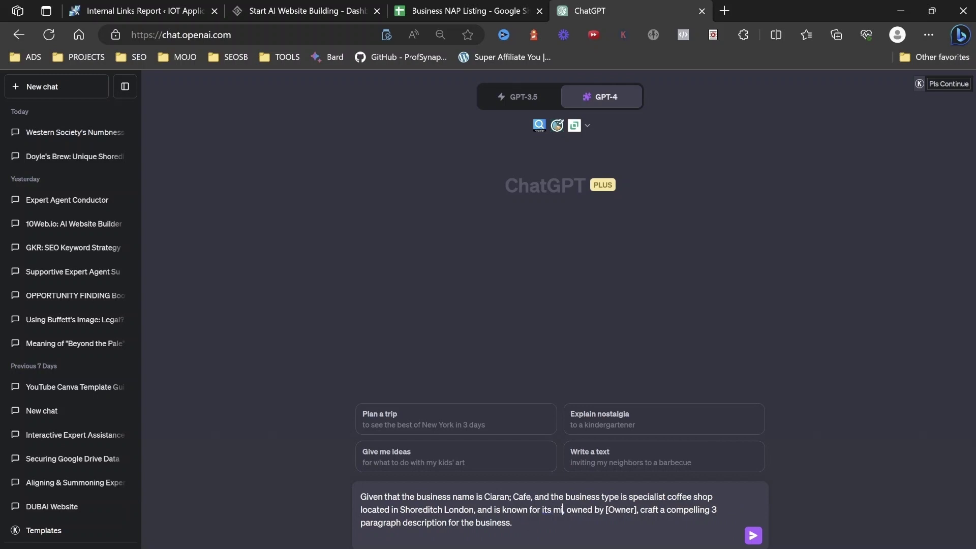
type(" pech")
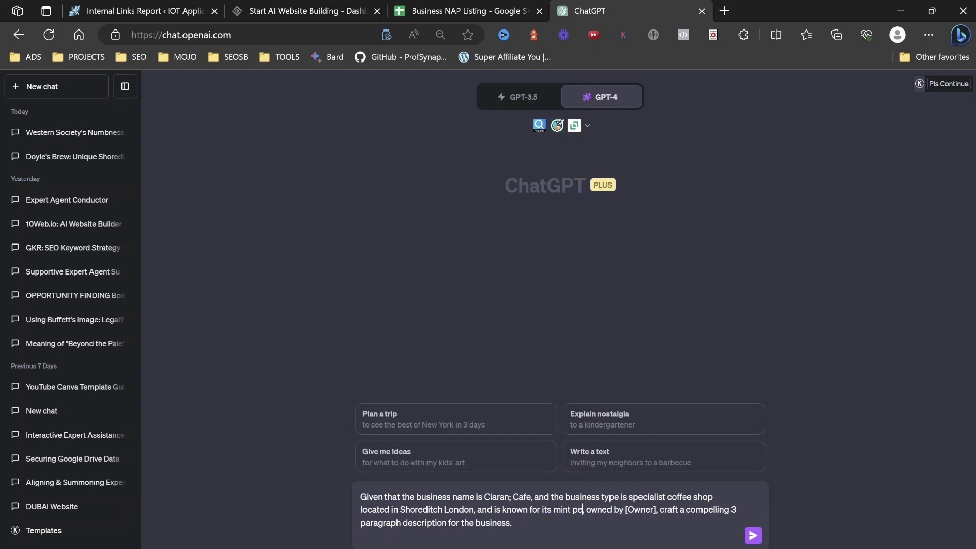
key("BackSpace")
key("BackSpace")
type("ach mo")
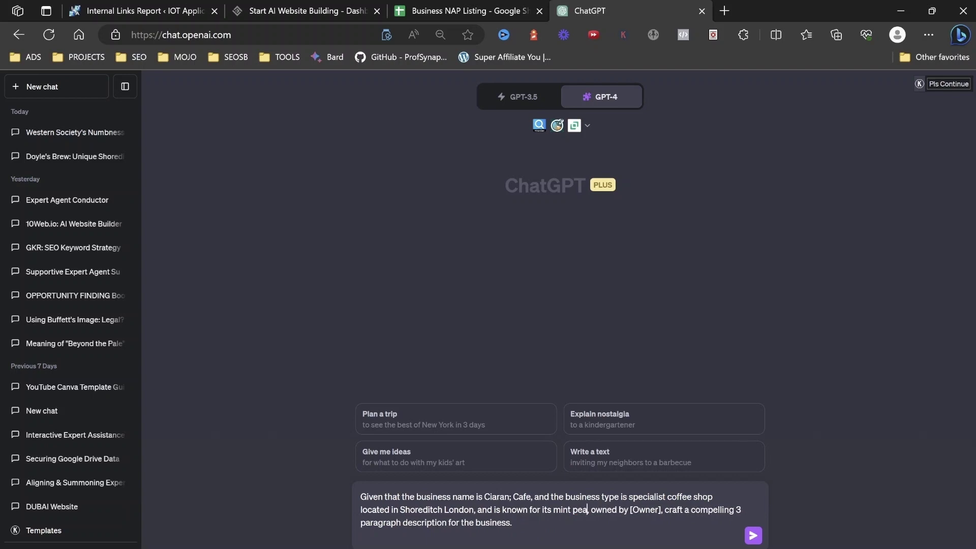
type("d")
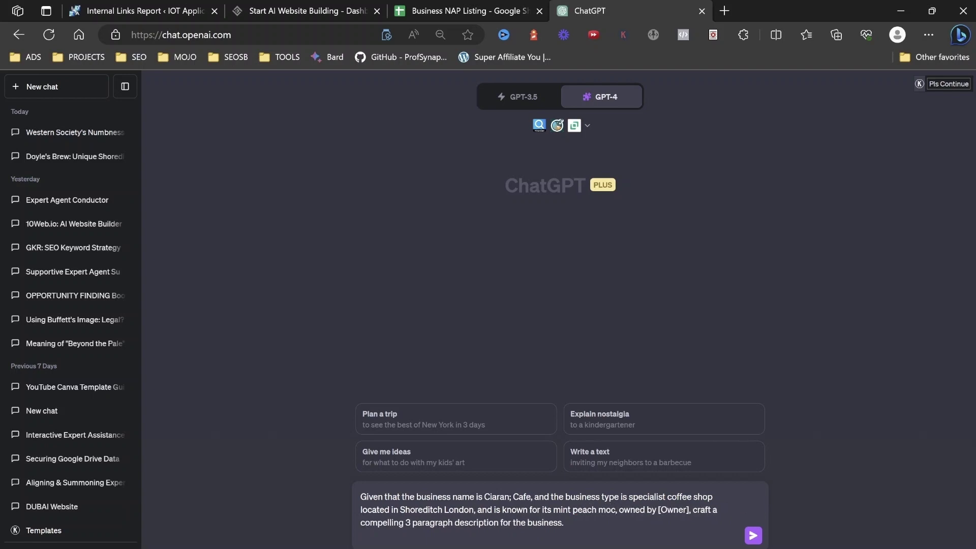
type("ha latte")
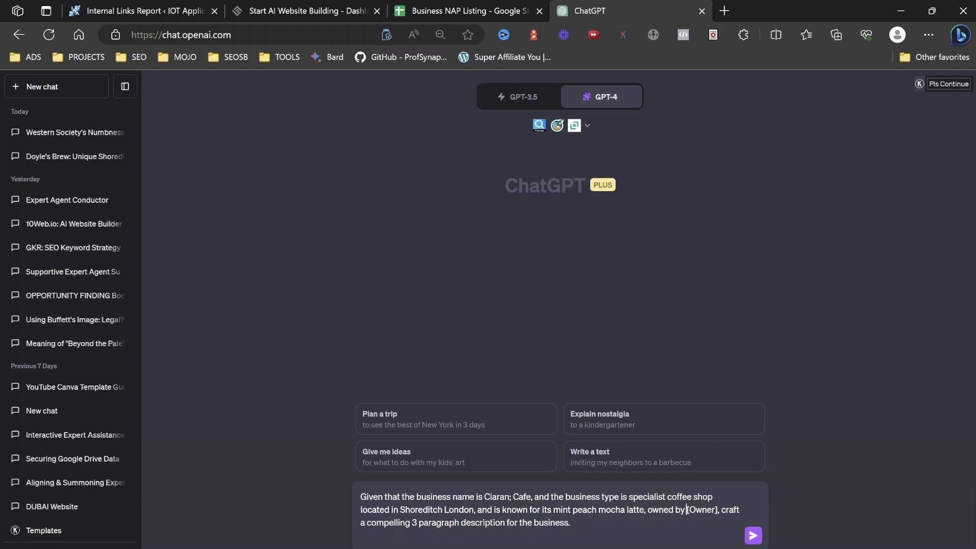
Fill in the owner's name, correct the name to Ciaran's, and send the prompt.
key("ctrl+BackSpace")
key("BackSpace")
key("Delete")
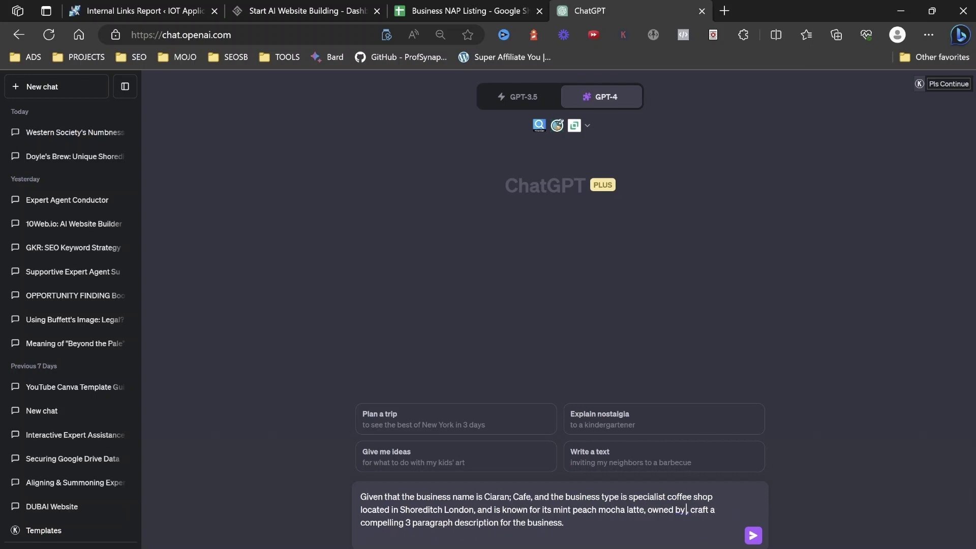
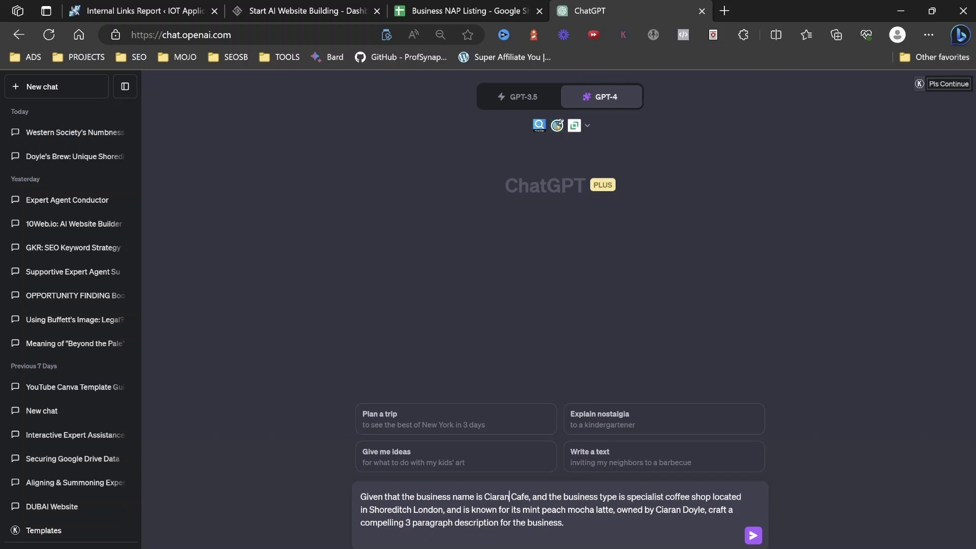
type("'d")
key("BackSpace")
type("s")
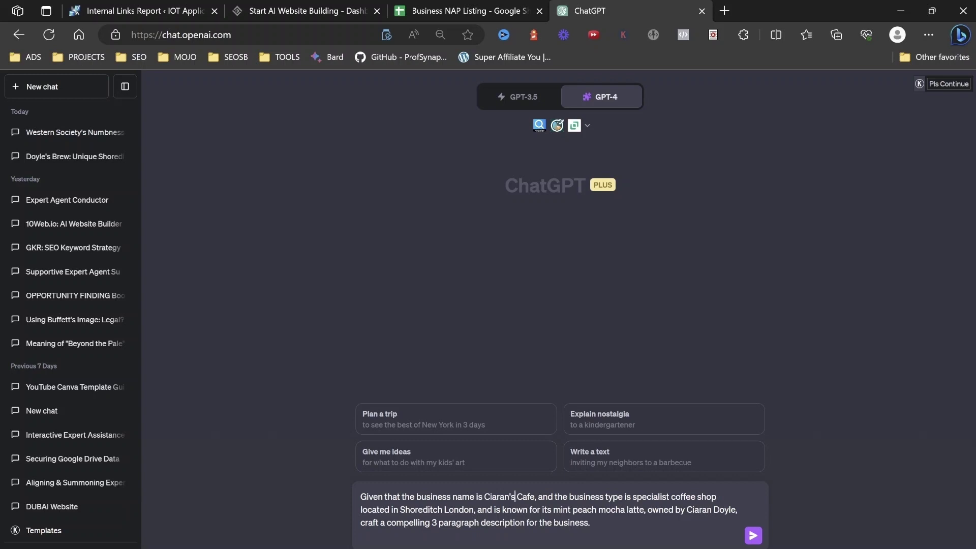
key("Return")
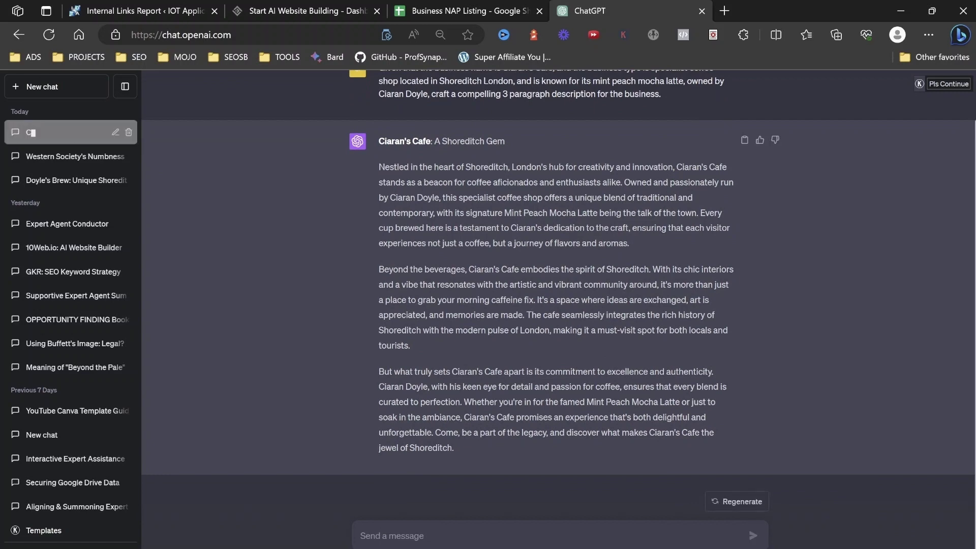
Select ChatGPT's full three-paragraph 'Ciaran's Cafe: A Shoreditch Gem' description.
left_click_drag(379, 140, 454, 447)
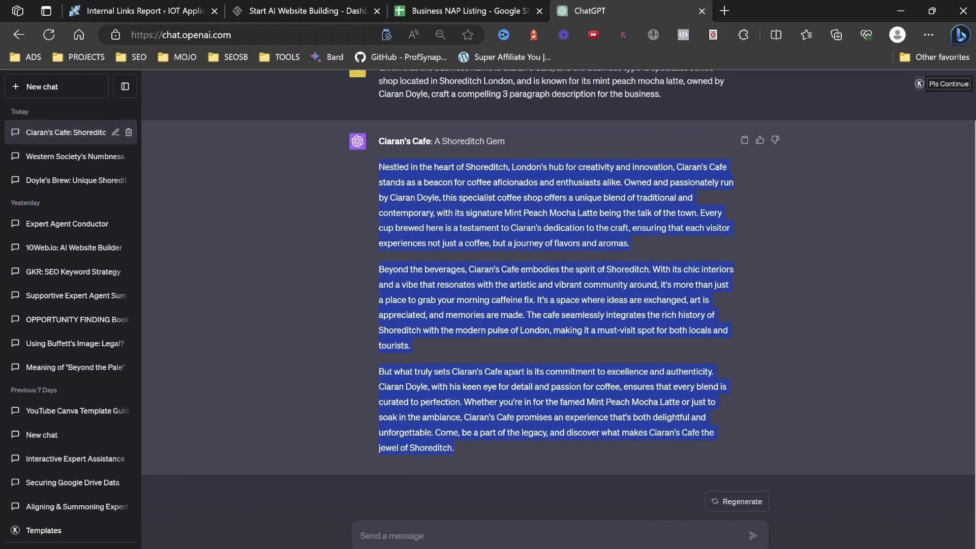
Copy the ChatGPT description and paste it into 10Web's restaurant description field.
right_click(392, 142)
left_click(417, 155)
left_click(300, 10)
key("ctrl+v")
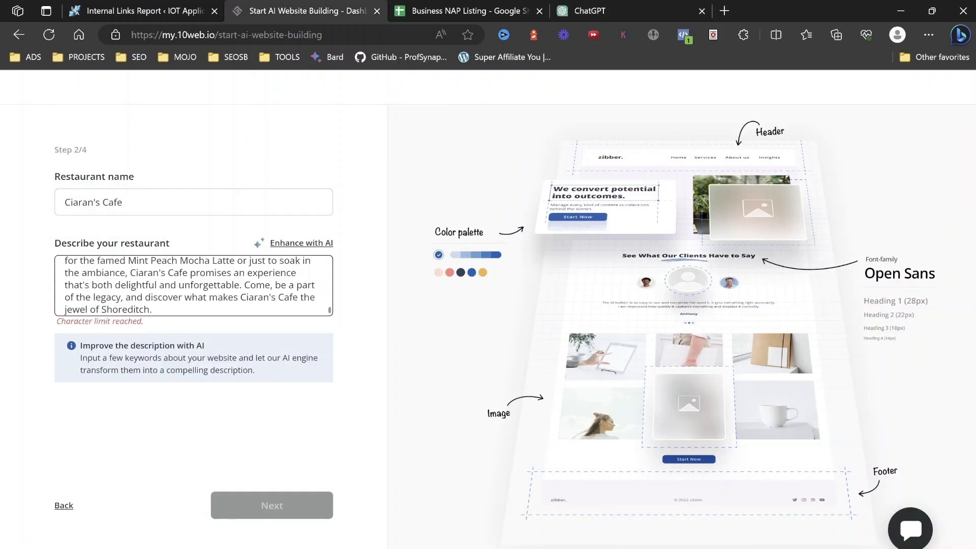
Trim the description to the character limit, ending at 'journey of flavors and aromas.'.
key("shift+Up")
key("shift+Down")
key("ctrl+shift+Left")
key("ctrl+shift+Left")
key("ctrl+shift+Left")
key("ctrl+shift+Left")
key("ctrl+shift+Left")
key("ctrl+shift+Left")
key("ctrl+shift+Left")
key("ctrl+shift+Left")
key("ctrl+shift+Left")
key("ctrl+shift+Left")
key("ctrl+shift+Left")
key("ctrl+shift+Left")
key("ctrl+shift+Left")
key("ctrl+shift+Left")
key("ctrl+shift+Left")
key("ctrl+shift+Left")
key("ctrl+shift+Left")
key("BackSpace")
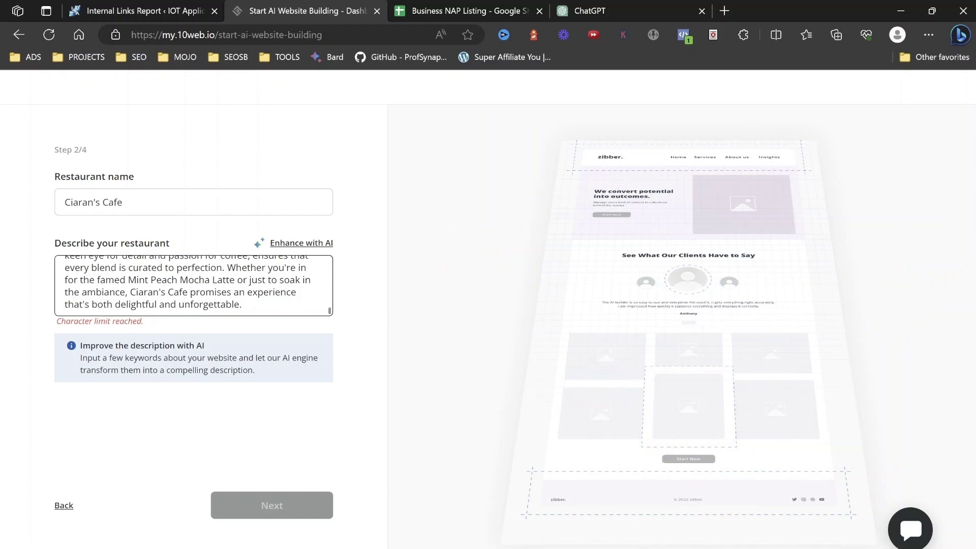
key("ctrl+shift+Left")
key("ctrl+shift+Left")
key("ctrl+shift+Left")
key("ctrl+shift+Left")
key("ctrl+shift+Left")
key("ctrl+shift+Left")
key("ctrl+shift+Left")
key("ctrl+shift+Left")
key("ctrl+shift+Left")
key("ctrl+shift+Left")
key("ctrl+shift+Left")
key("ctrl+shift+Left")
key("ctrl+shift+Left")
key("ctrl+shift+Left")
key("ctrl+shift+Left")
key("ctrl+shift+Left")
key("ctrl+shift+Left")
key("ctrl+shift+Left")
key("ctrl+shift+Left")
key("ctrl+shift+Left")
key("ctrl+shift+Left")
key("ctrl+shift+Left")
key("ctrl+shift+Left")
key("ctrl+shift+Left")
key("ctrl+shift+Left")
key("ctrl+shift+Left")
key("ctrl+shift+Left")
key("ctrl+shift+Left")
key("ctrl+shift+Left")
key("ctrl+shift+Left")
key("ctrl+shift+Left")
key("ctrl+shift+Left")
key("ctrl+shift+Left")
key("ctrl+shift+Left")
key("ctrl+shift+Left")
key("ctrl+shift+Left")
key("ctrl+shift+Left")
key("ctrl+shift+Left")
key("ctrl+shift+Left")
key("ctrl+shift+Left")
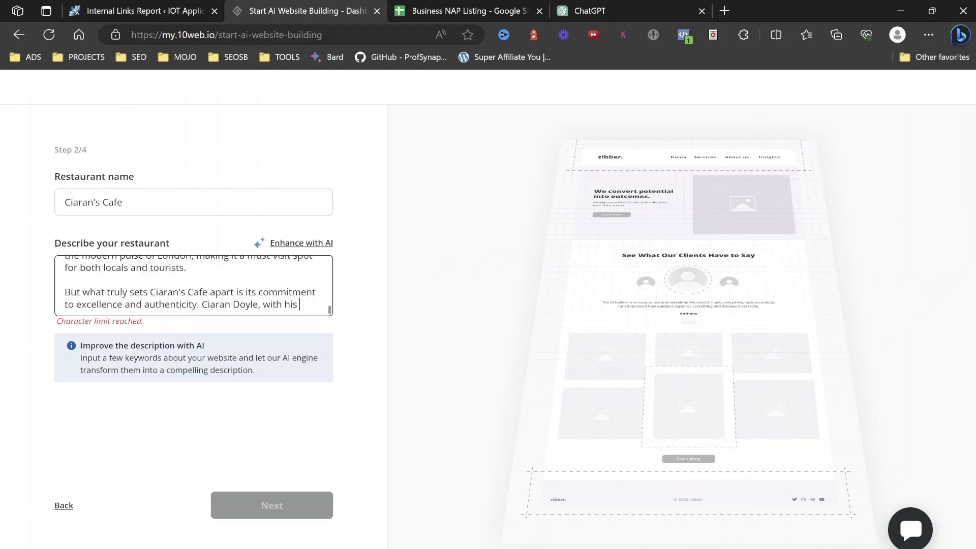
key("Left")
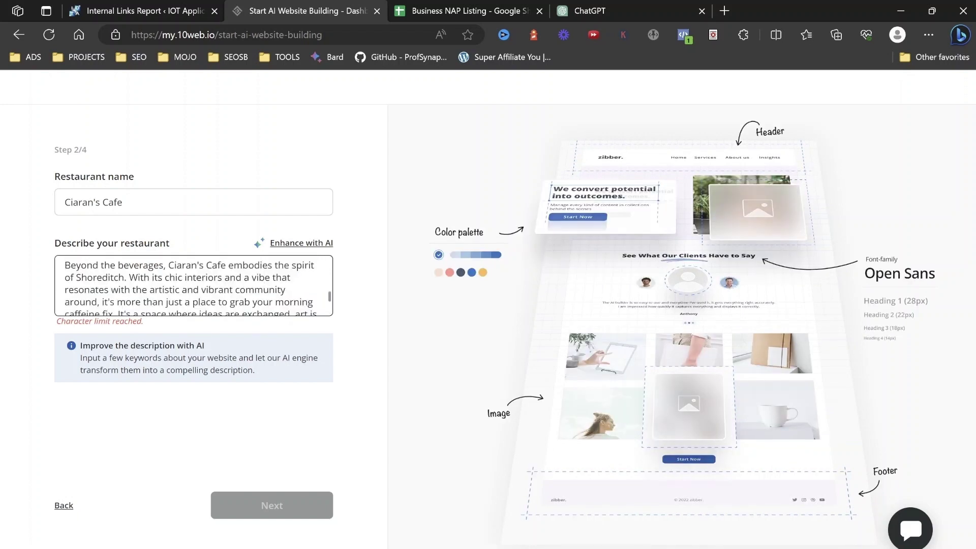
key("ctrl+a")
key("BackSpace")
key("BackSpace")
key("BackSpace")
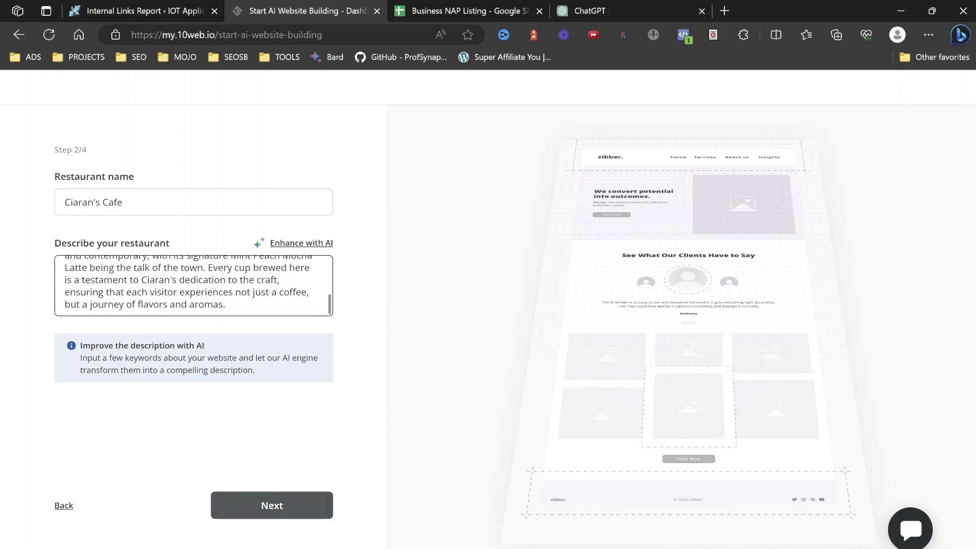
Change Benefit 2 to 'Fresh roasted every day' and advance to step 4 of 4.
left_click(272, 505)
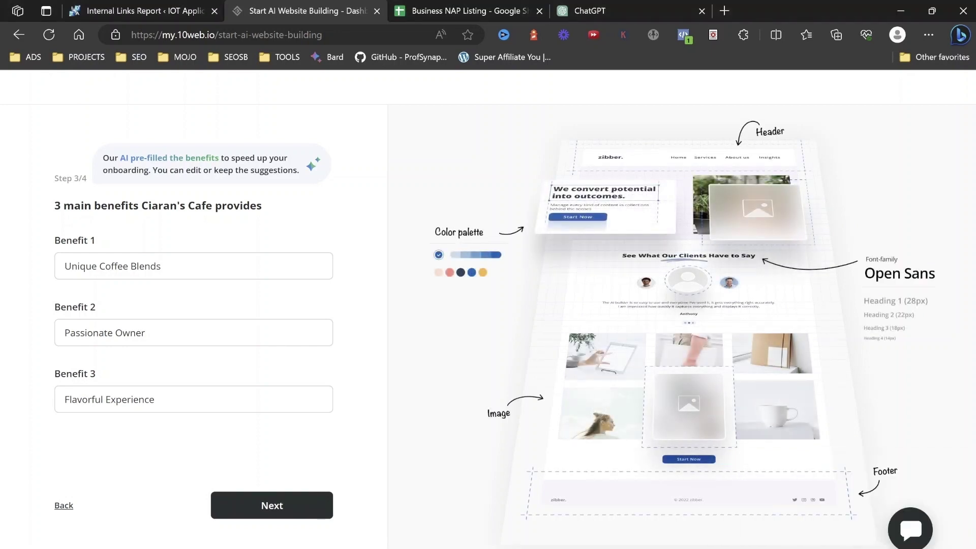
left_click_drag(147, 332, 65, 333)
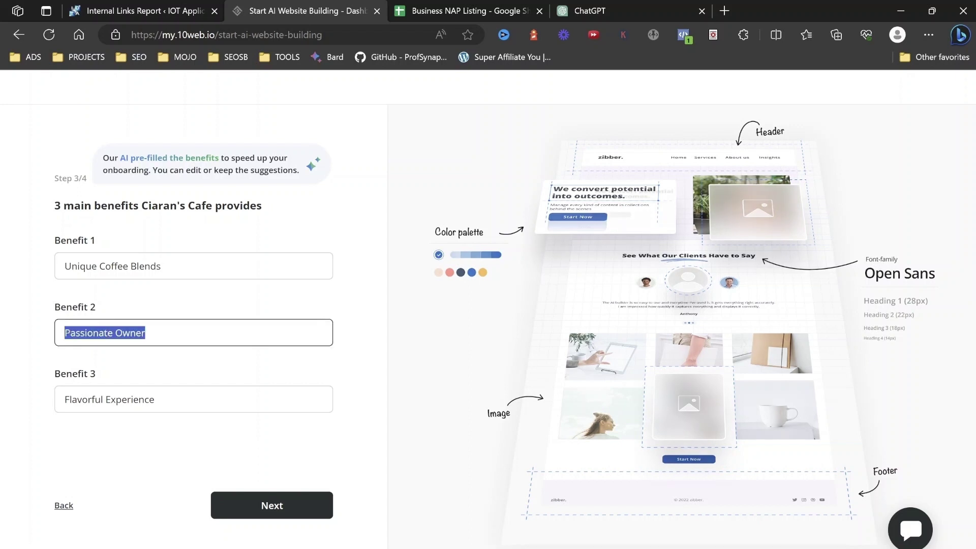
type("Fresh raoated")
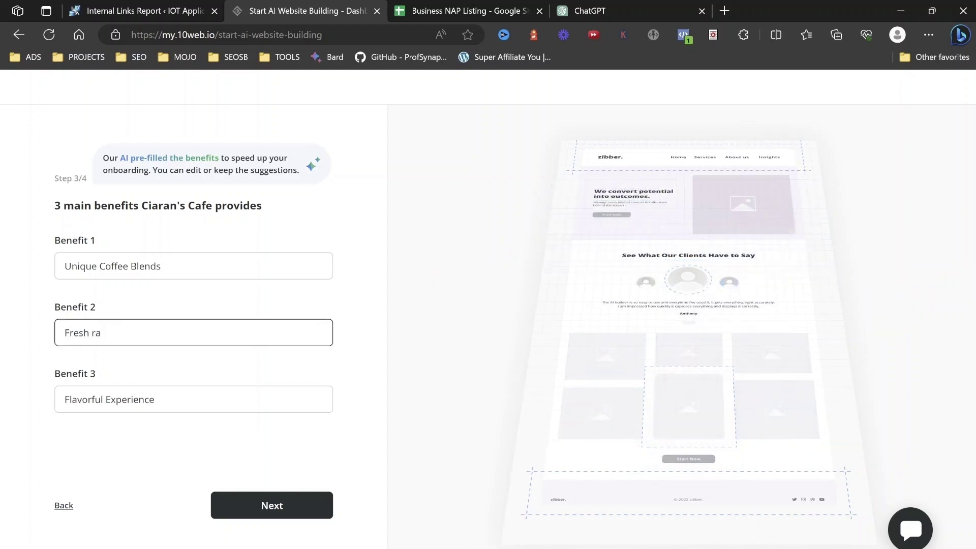
key("BackSpace")
key("BackSpace")
key("BackSpace")
key("BackSpace")
key("BackSpace")
key("BackSpace")
key("BackSpace")
type("oasted every day")
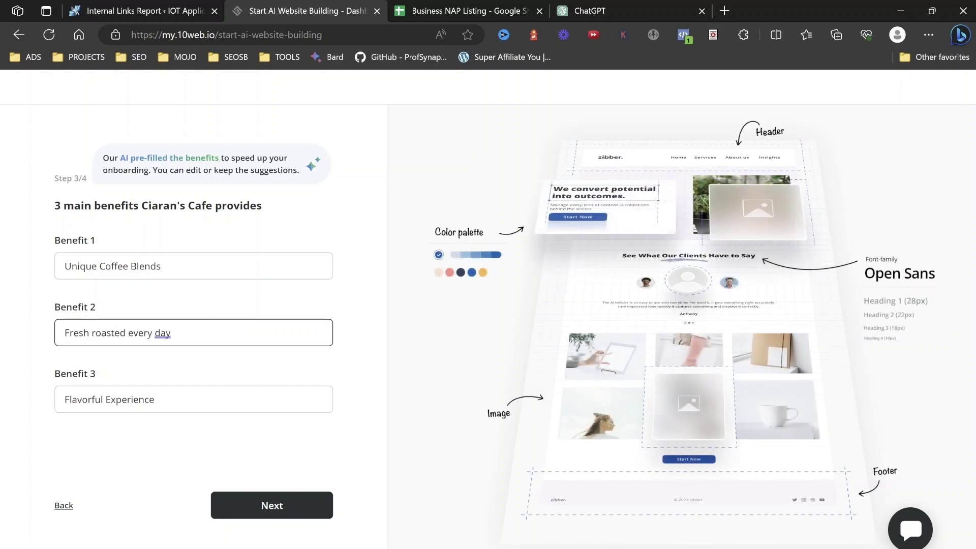
left_click(193, 399)
key("Return")
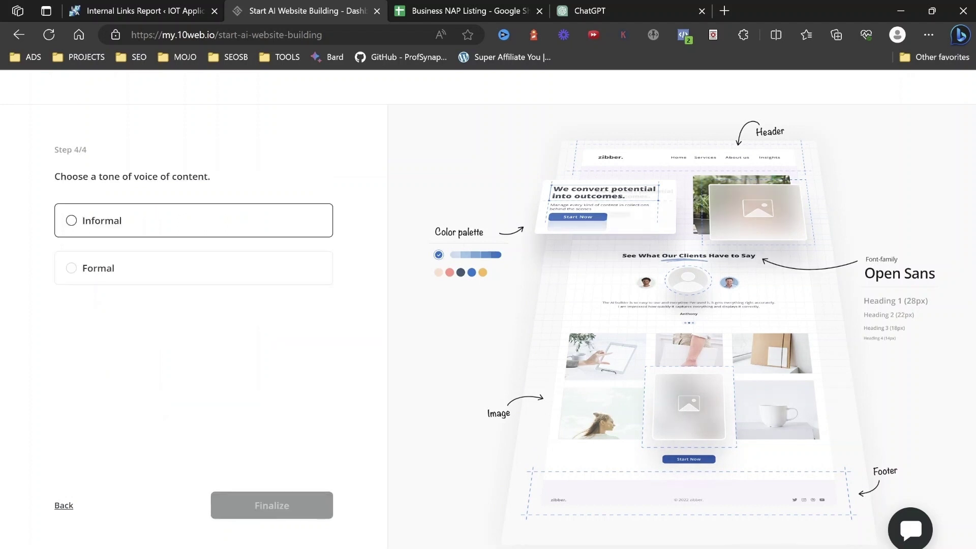
Pick the Informal tone, finalize generation, and switch to the Business NAP Listing sheet.
left_click(102, 220)
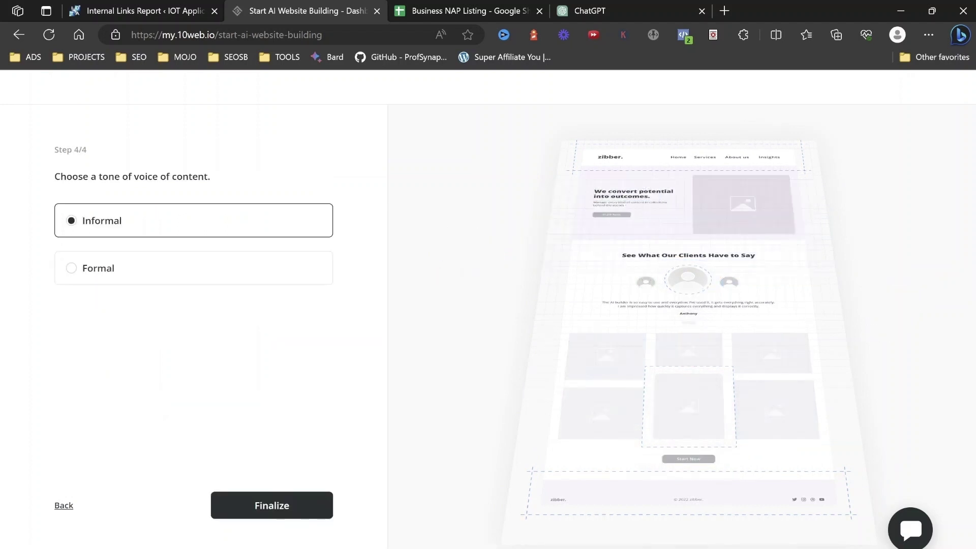
left_click(272, 505)
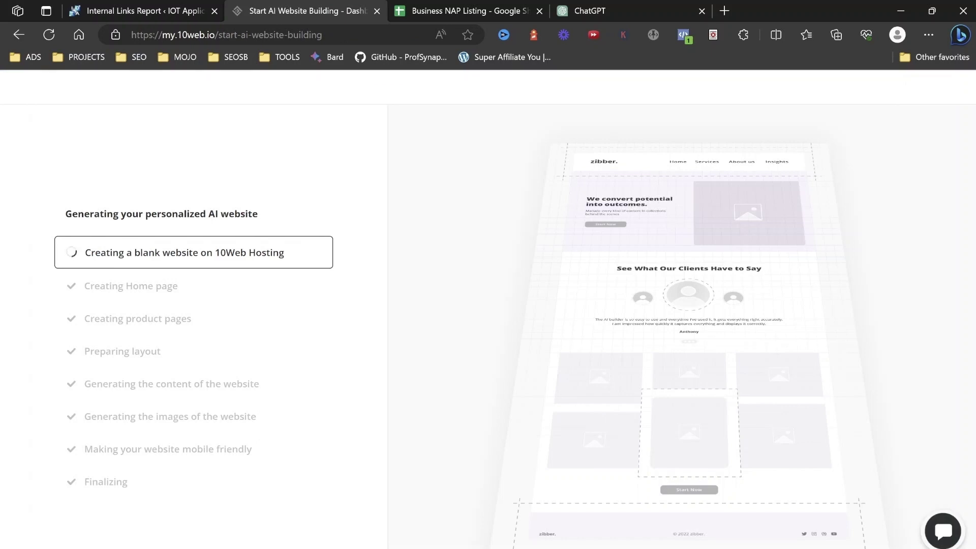
left_click(488, 10)
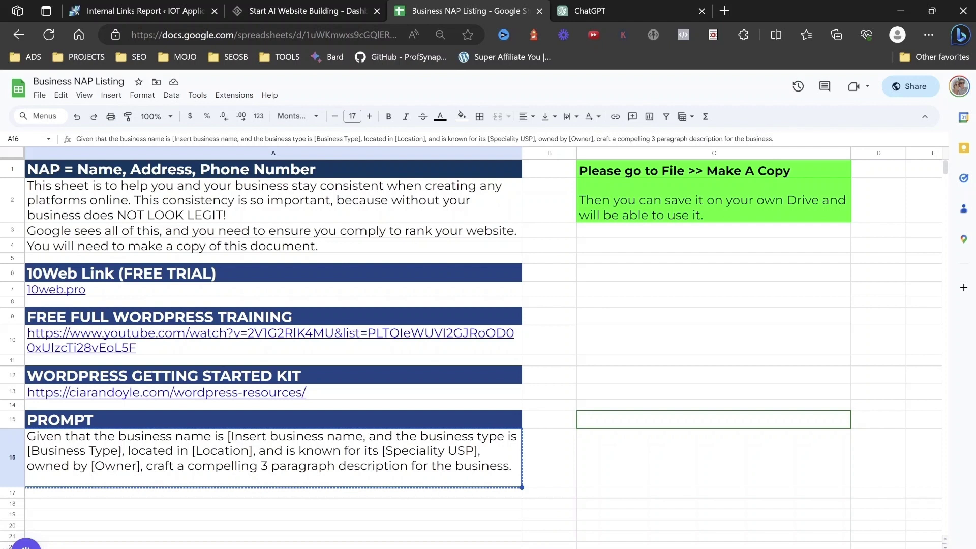
Dismiss the link preview and move to the INFORMATION / Your Details sheet.
mouse_move(76, 348)
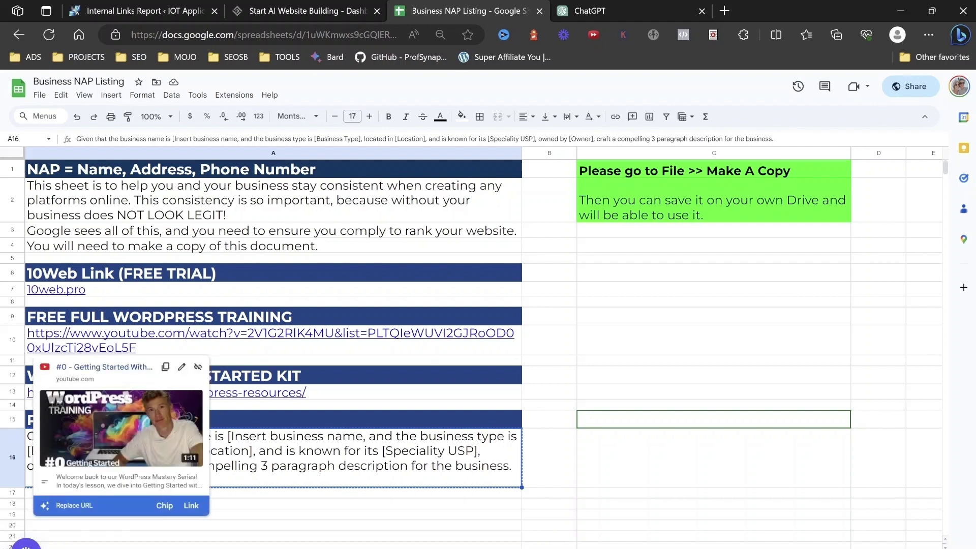
left_click(714, 340)
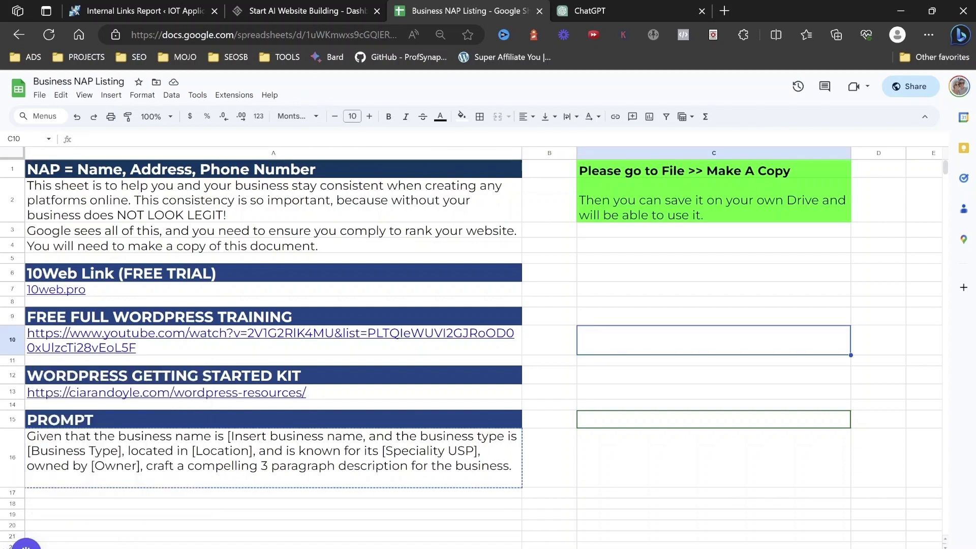
mouse_move(101, 393)
key("ctrl+shift+Page_Down")
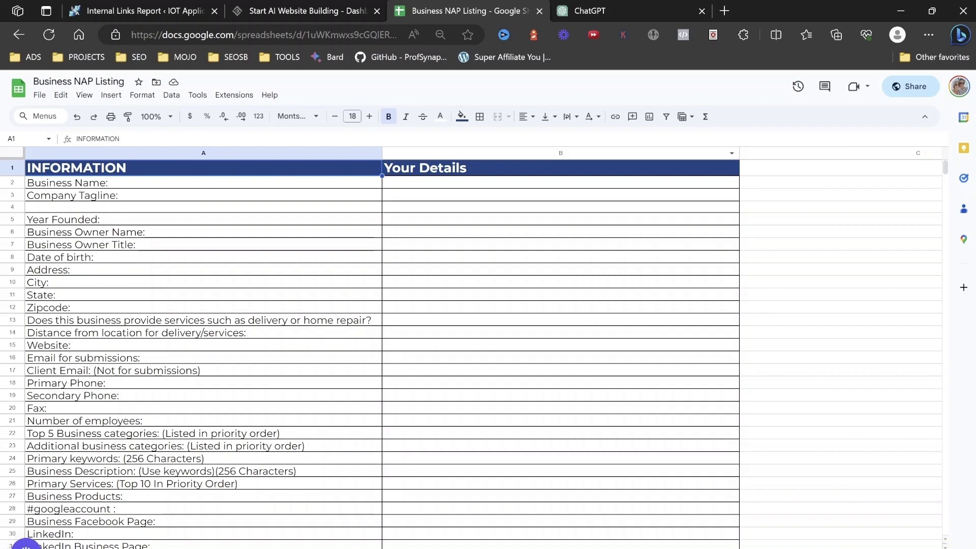
Skim the INFORMATION sheet, then go to the 'Submit Your Site To These' directory sheet.
scroll(458, 351, "down", 2)
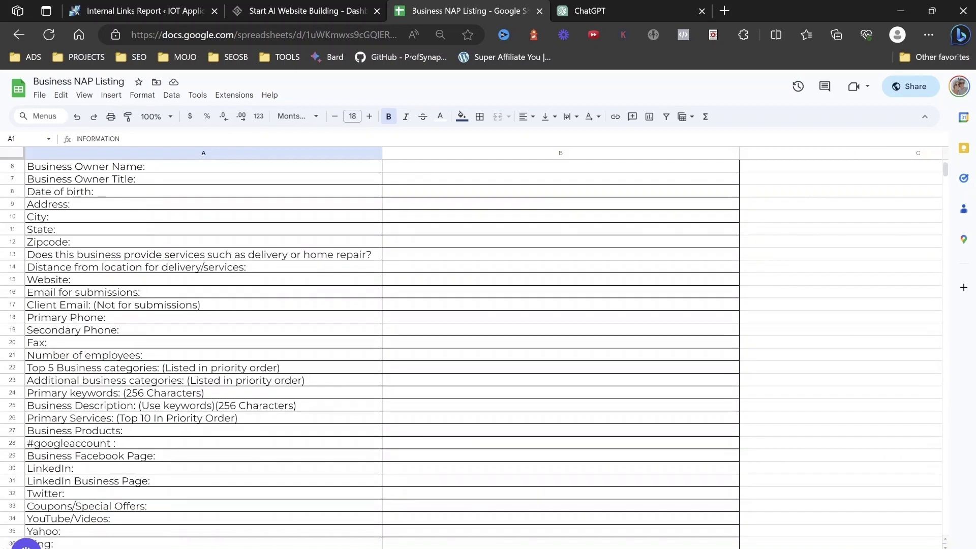
scroll(457, 351, "up", 2)
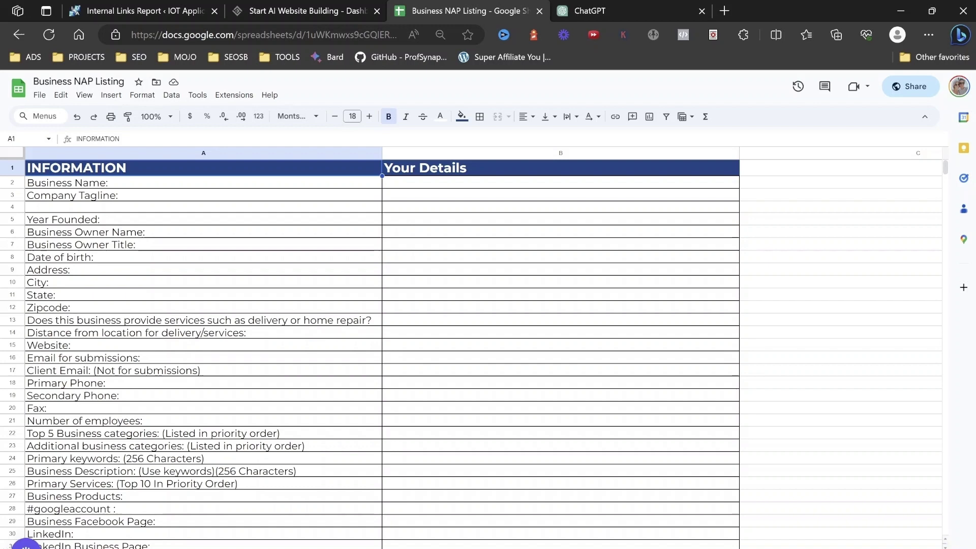
key("ctrl+Page_Down")
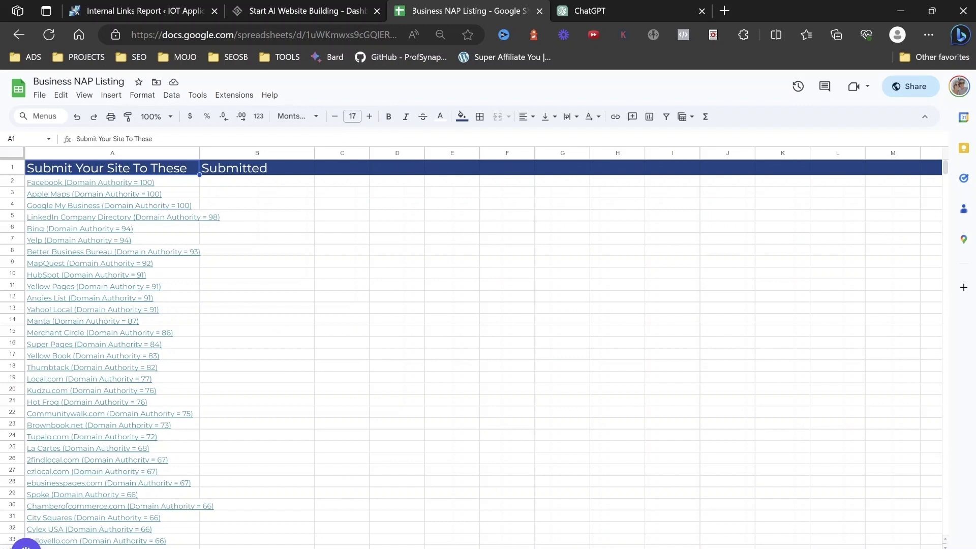
Return to the 10Web builder and choose Preview & Edit on the finished Ciaran's Cafe site.
left_click(300, 11)
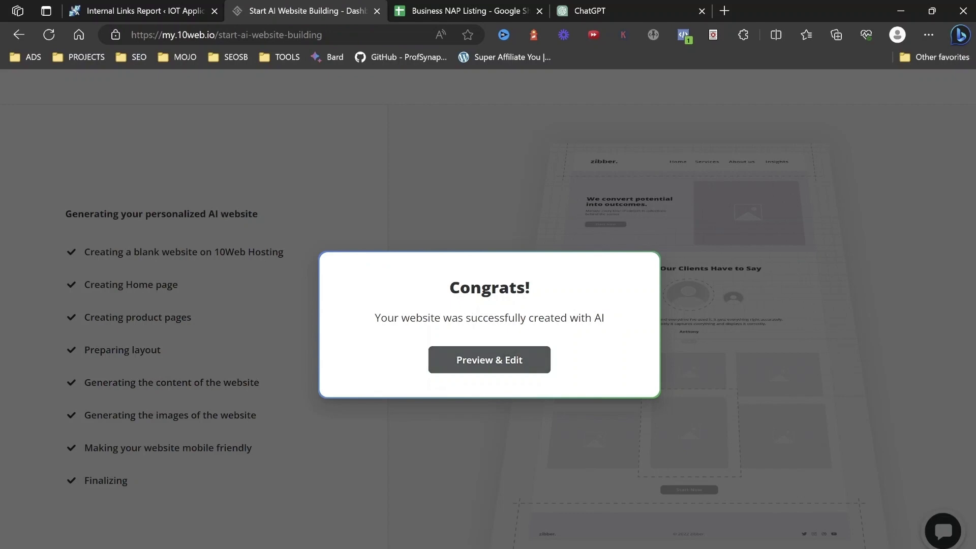
left_click(489, 360)
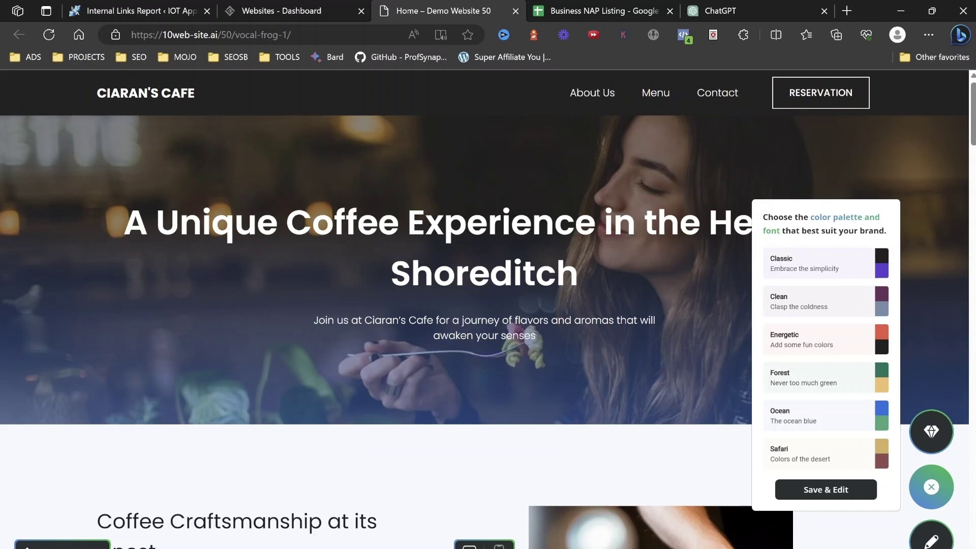
Scroll the Ciaran's Cafe home page to the footer, dismissing the AI Builder Pro popup.
scroll(488, 330, "down", 6)
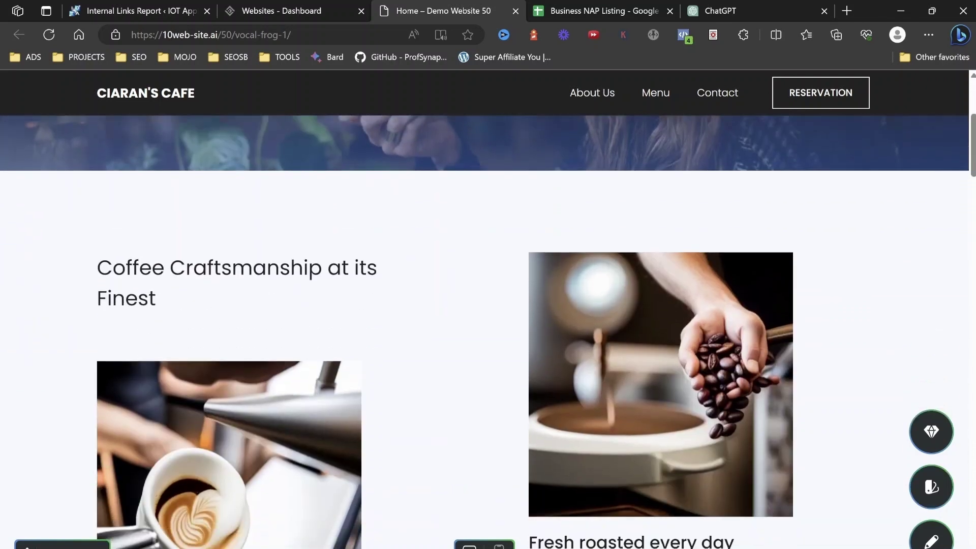
scroll(488, 331, "down", 10)
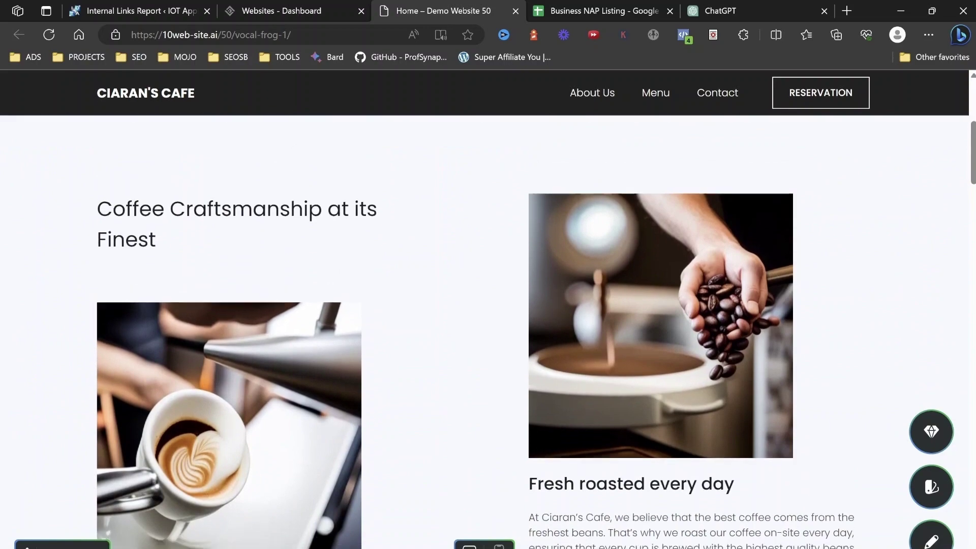
scroll(488, 330, "down", 10)
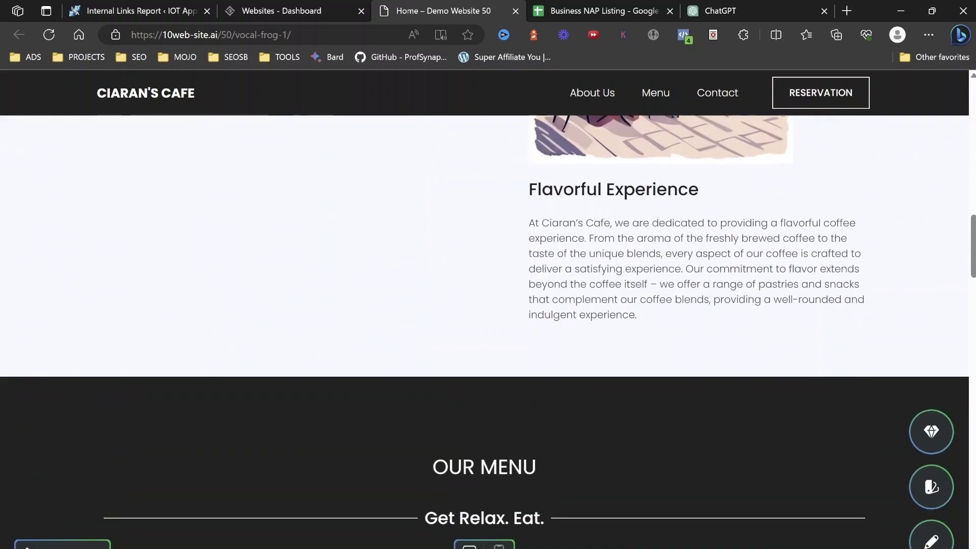
scroll(488, 331, "down", 7)
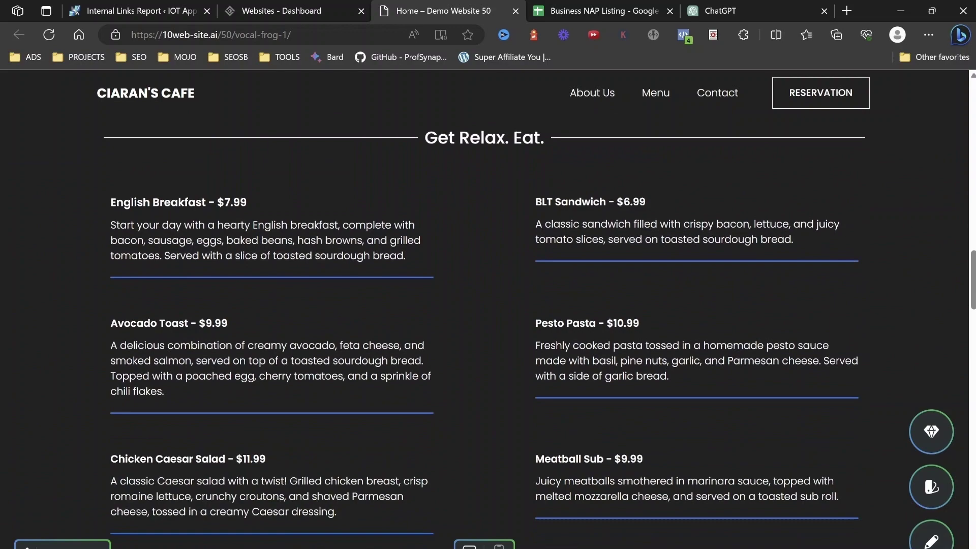
scroll(488, 331, "down", 12)
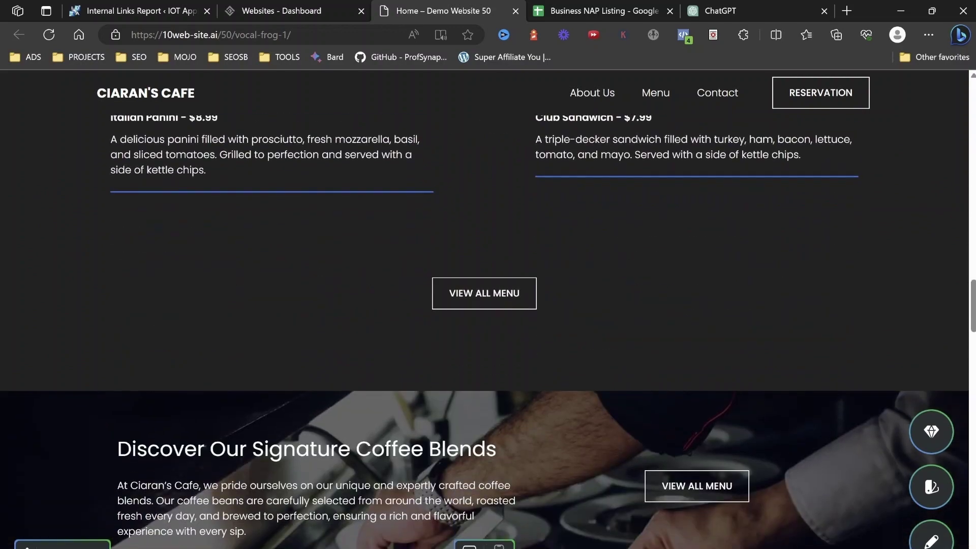
scroll(489, 331, "down", 12)
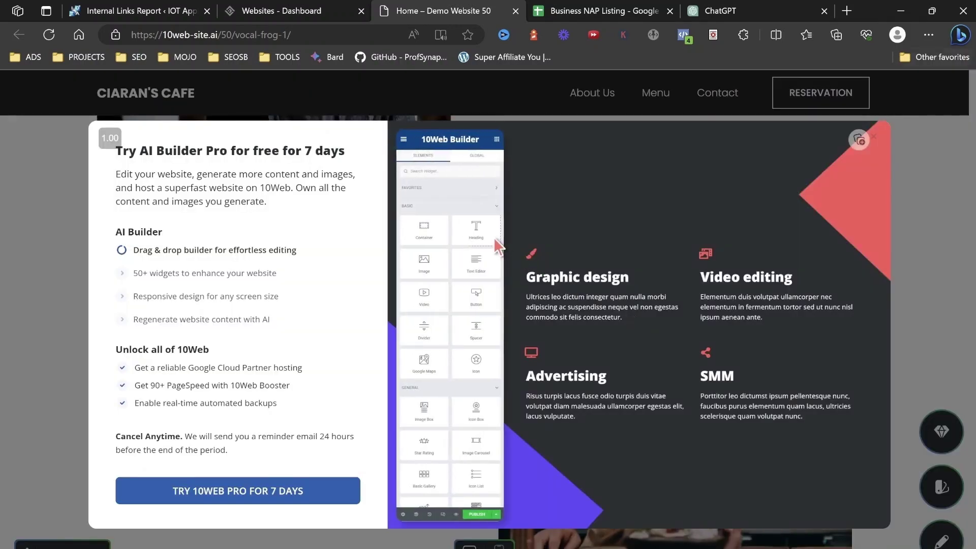
key("Escape")
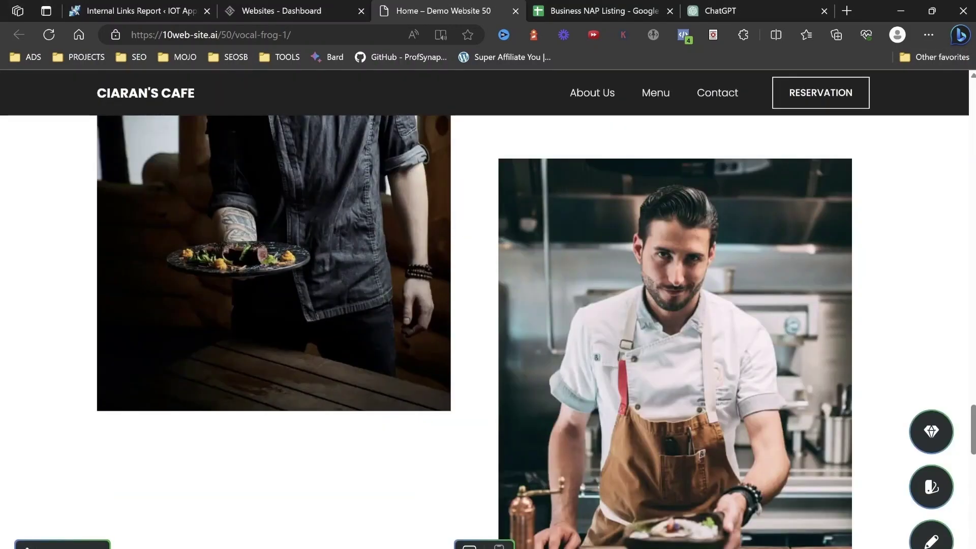
scroll(488, 330, "down", 10)
scroll(488, 331, "down", 10)
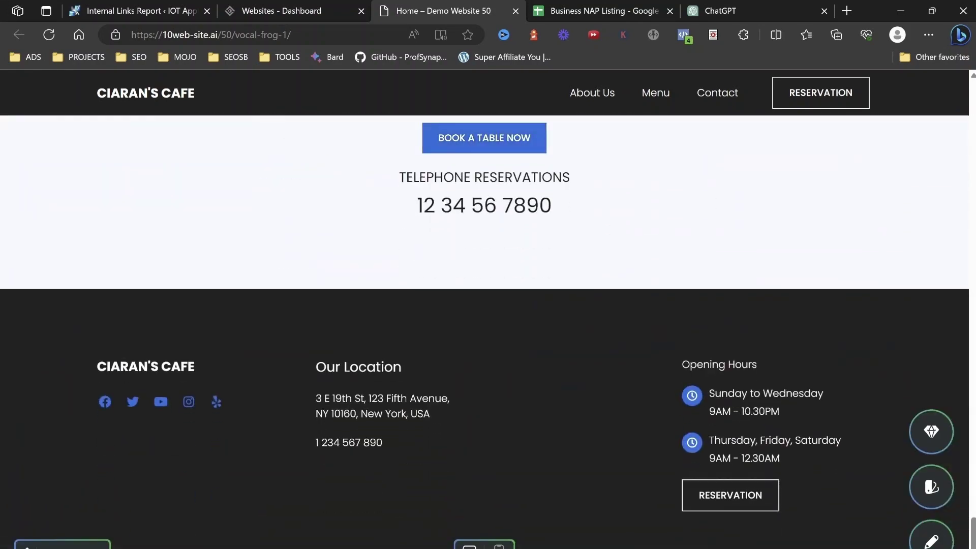
scroll(488, 331, "up", 15)
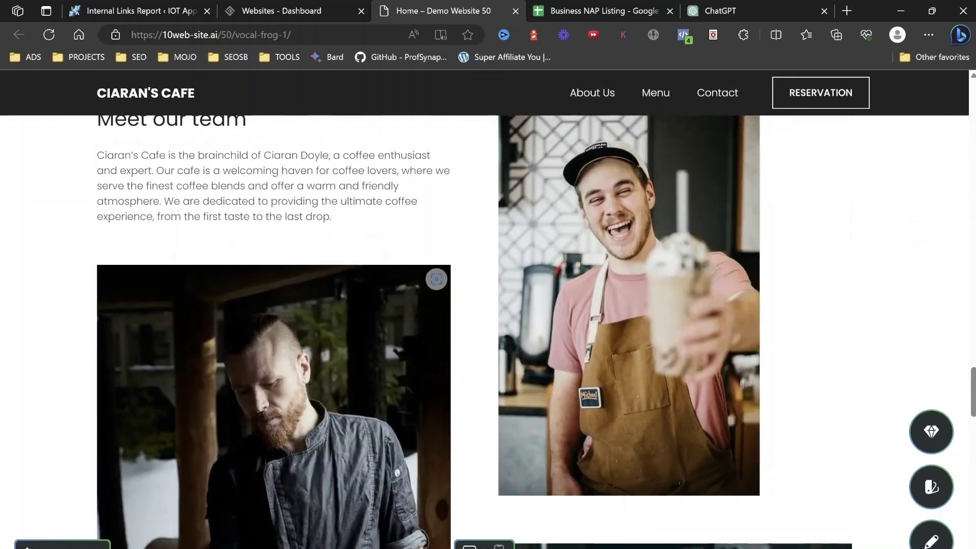
Preview the home page at mobile width, then switch back to desktop view.
left_click(499, 545)
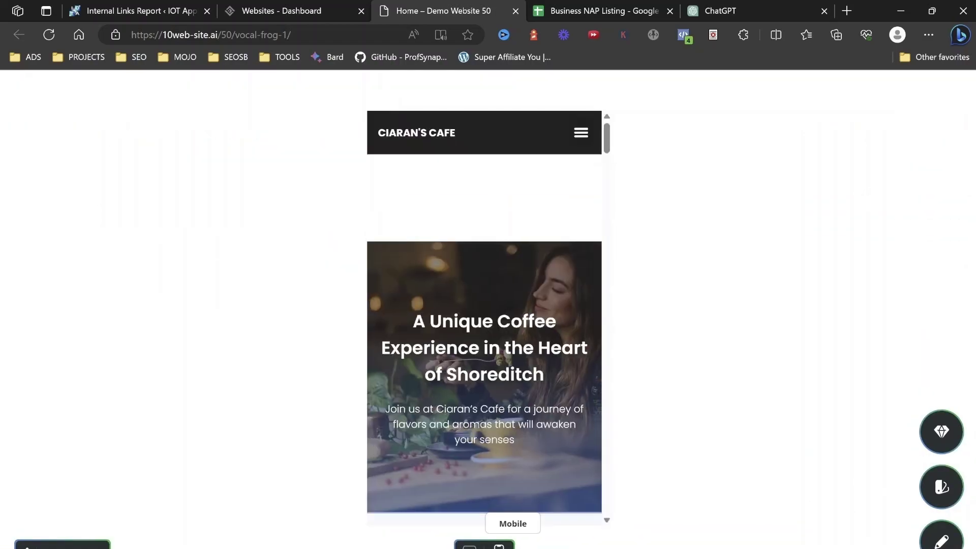
scroll(589, 509, "down", 5)
scroll(589, 510, "down", 12)
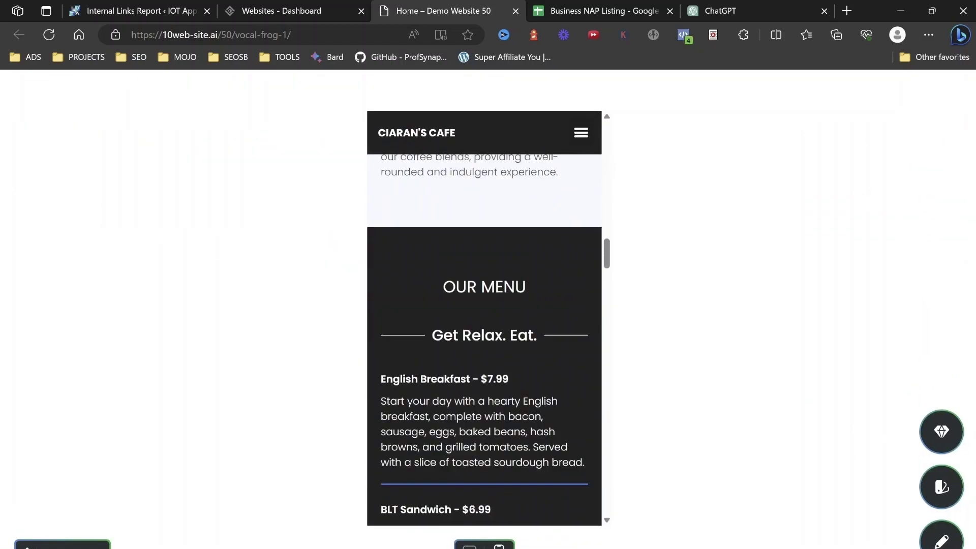
left_click(470, 545)
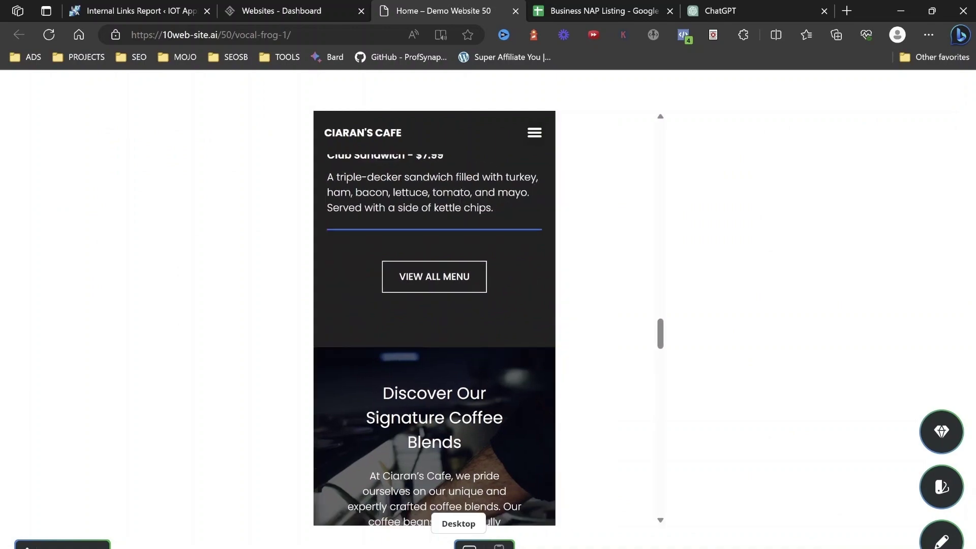
Scroll the About Us page past Our Story down to Meet The Team.
scroll(485, 330, "up", 20)
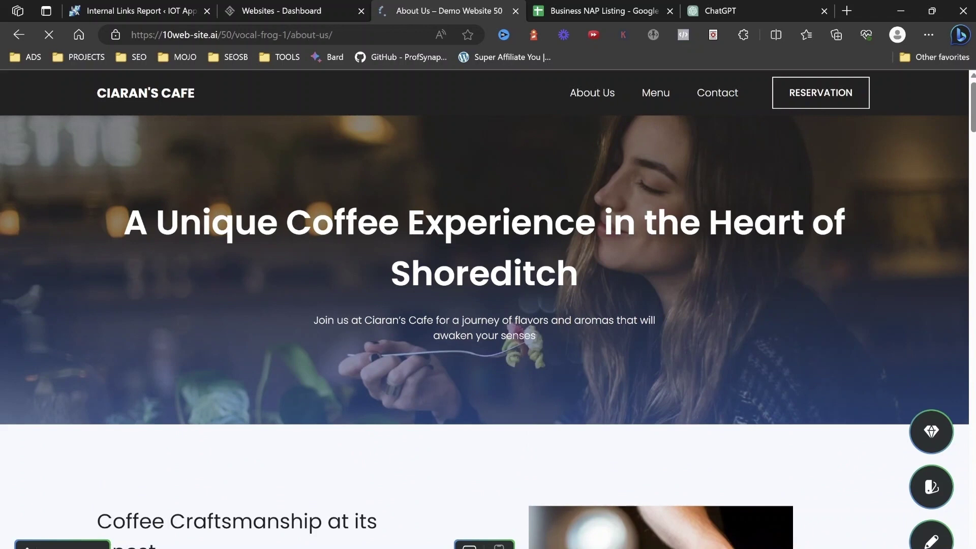
scroll(485, 331, "down", 3)
scroll(485, 330, "down", 1)
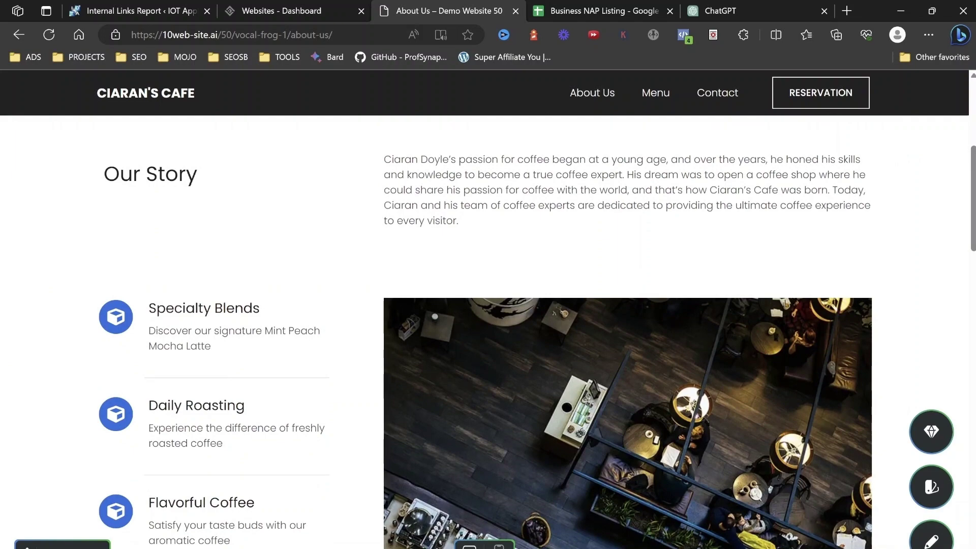
scroll(485, 330, "down", 15)
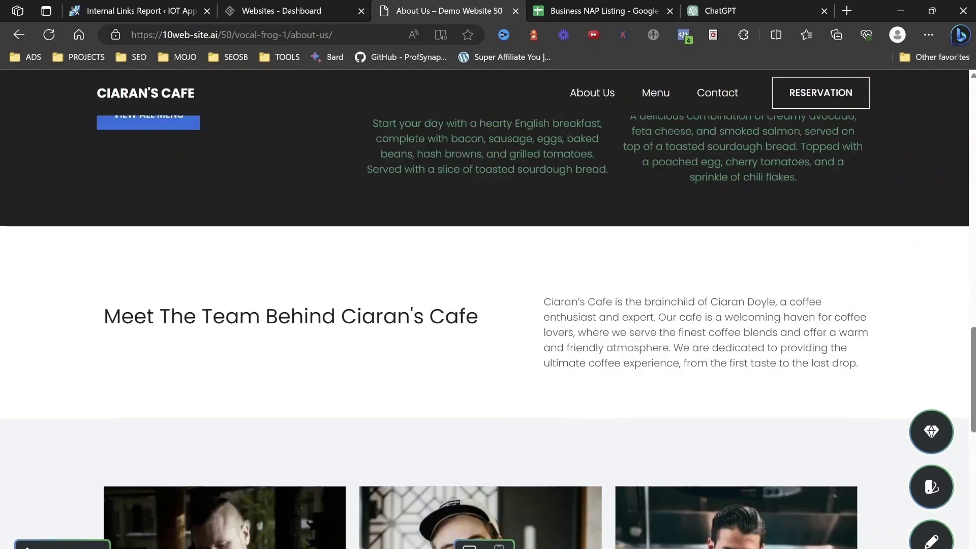
scroll(485, 331, "down", 2)
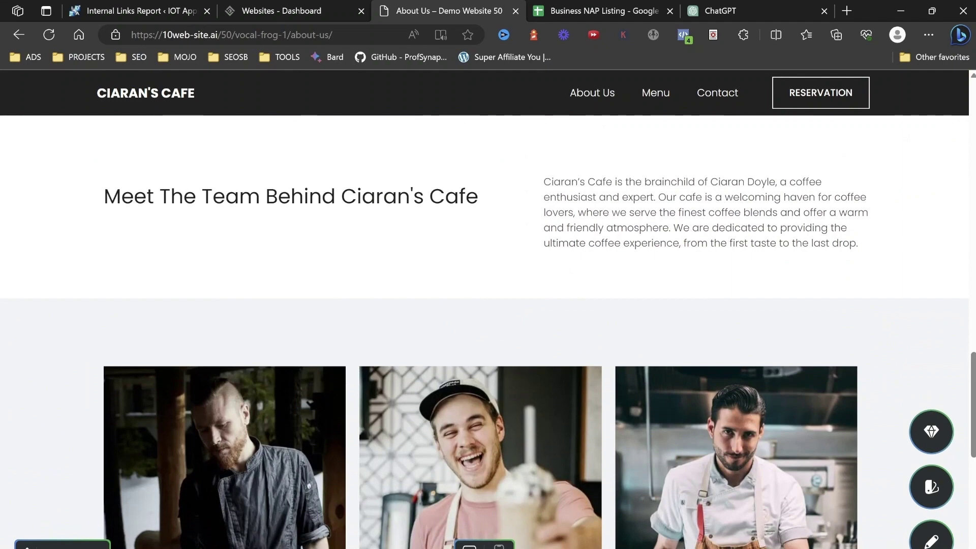